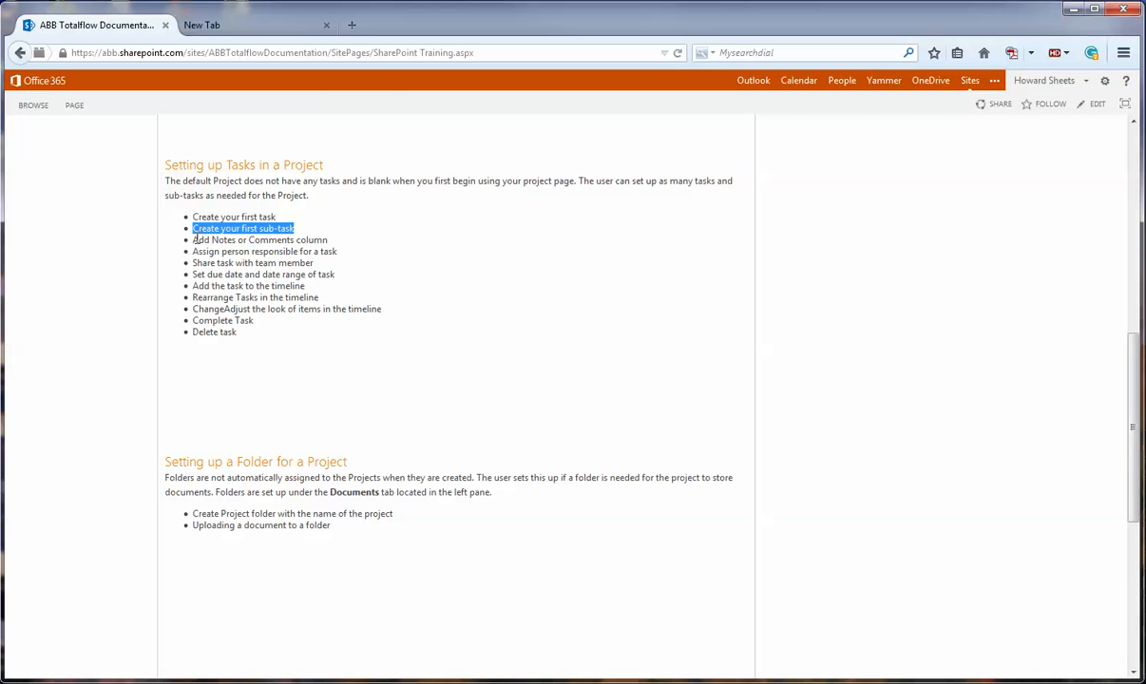
- Review the training outline's list of topics under Setting up Tasks in a Project
{"action": "left_click", "coordinate": [195, 239]}
{"action": "left_click_drag", "start_coordinate": [195, 240], "coordinate": [281, 251]}
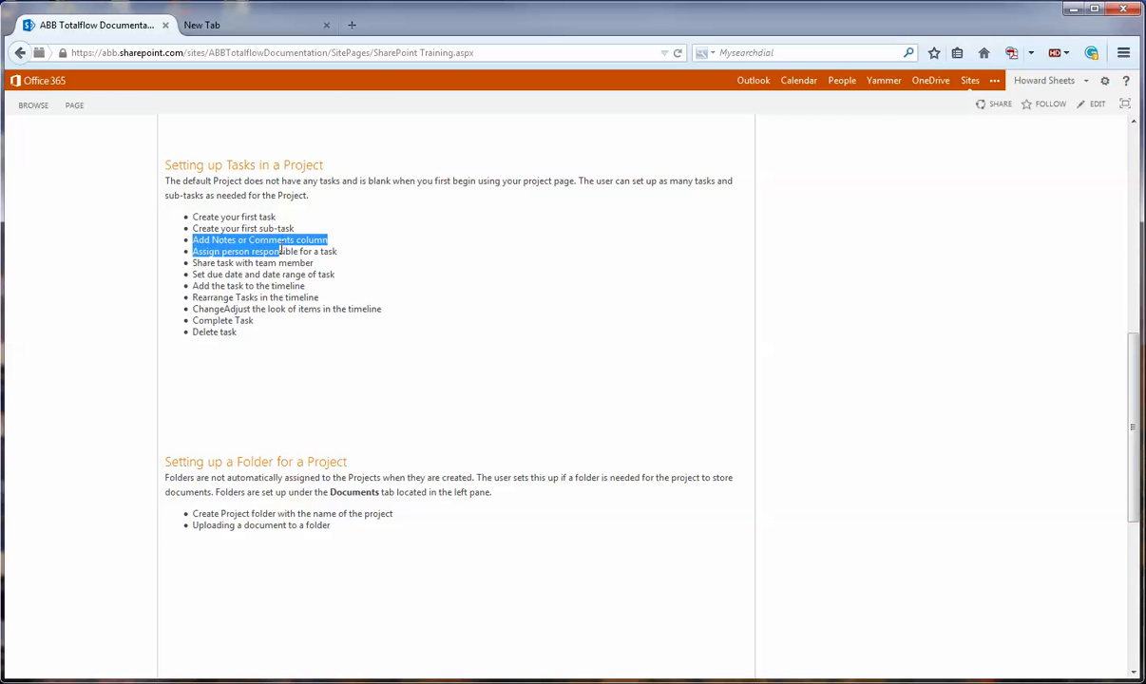
{"action": "left_click", "coordinate": [217, 264]}
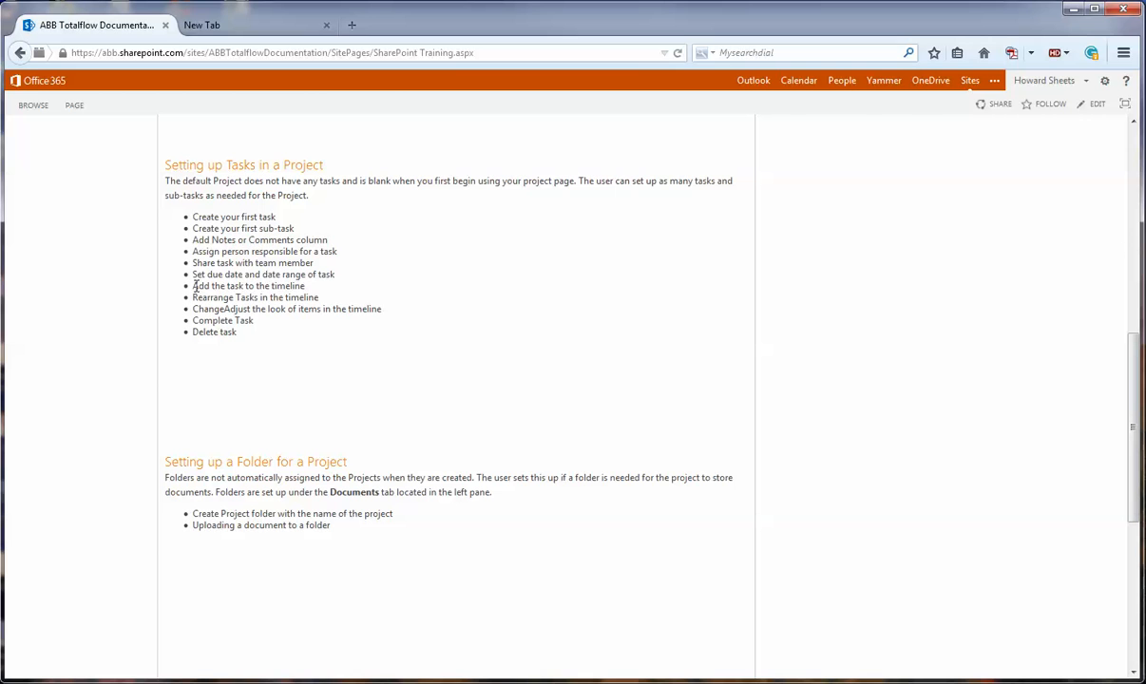
{"action": "left_click_drag", "start_coordinate": [195, 287], "coordinate": [381, 310]}
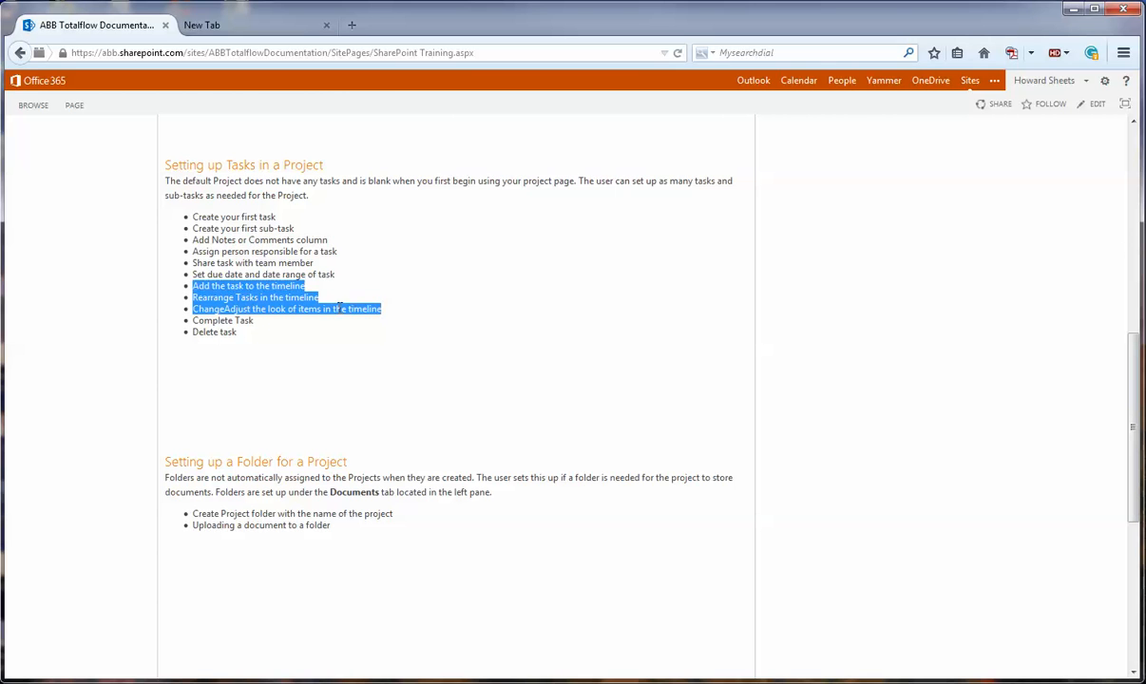
{"action": "left_click_drag", "start_coordinate": [193, 320], "coordinate": [223, 337]}
{"action": "left_click", "coordinate": [257, 361]}
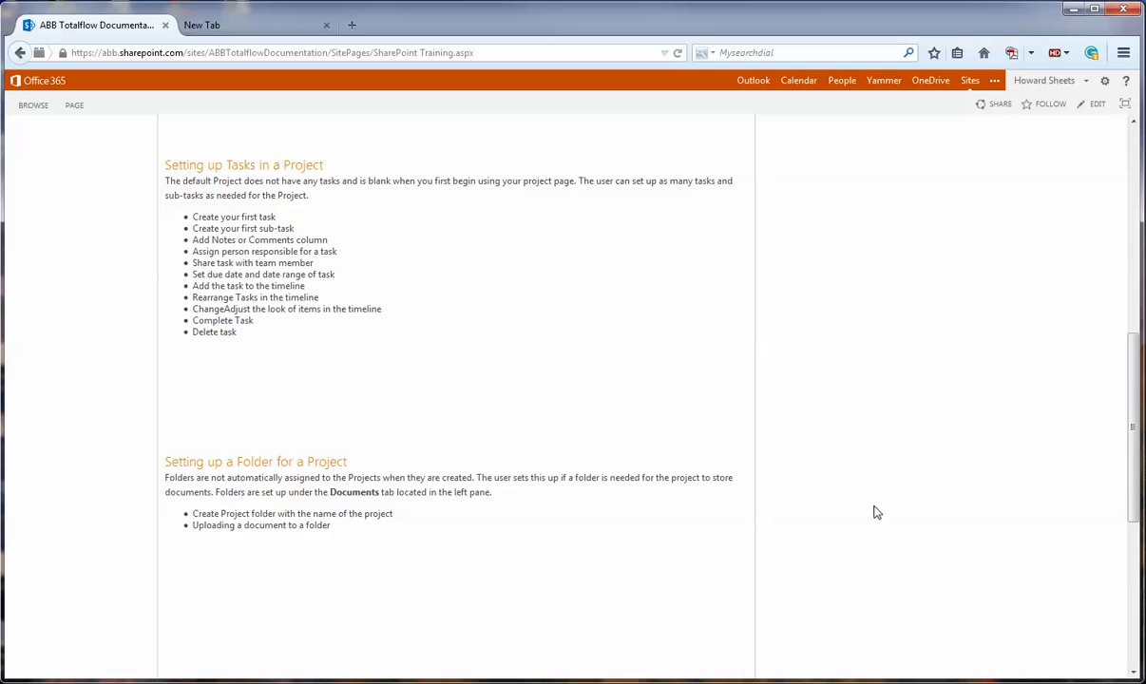
- Open the XYZ Project page and start a new task named "create document draft"
{"action": "scroll", "coordinate": [877, 504], "scroll_direction": "up", "scroll_amount": 10}
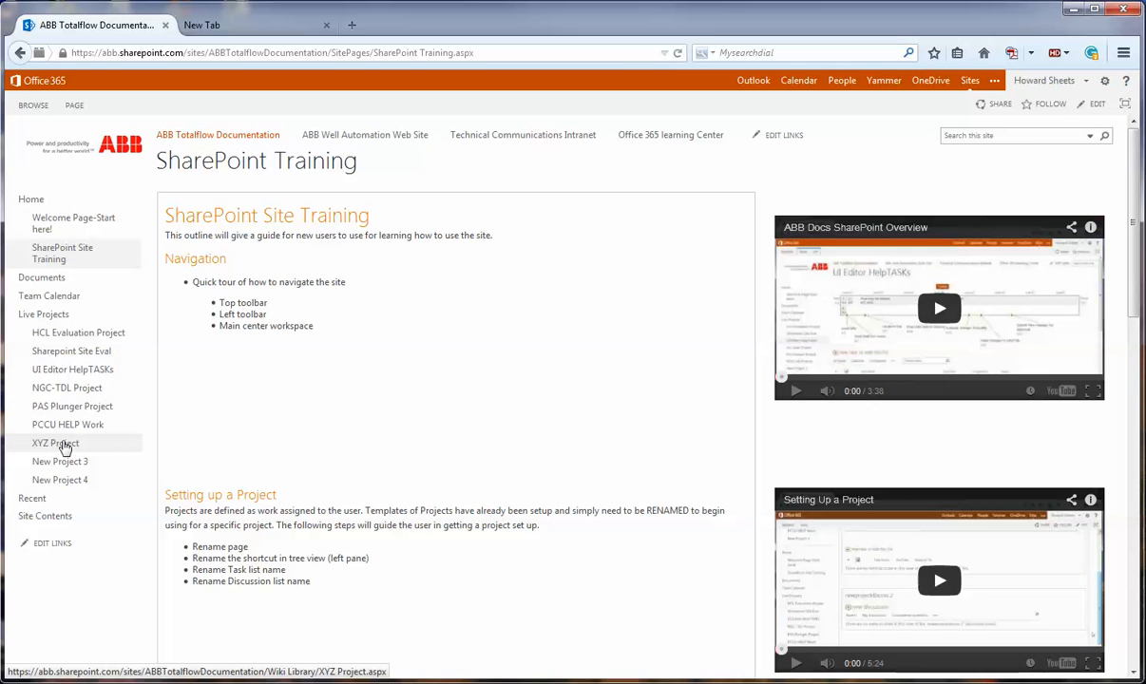
{"action": "left_click", "coordinate": [64, 448]}
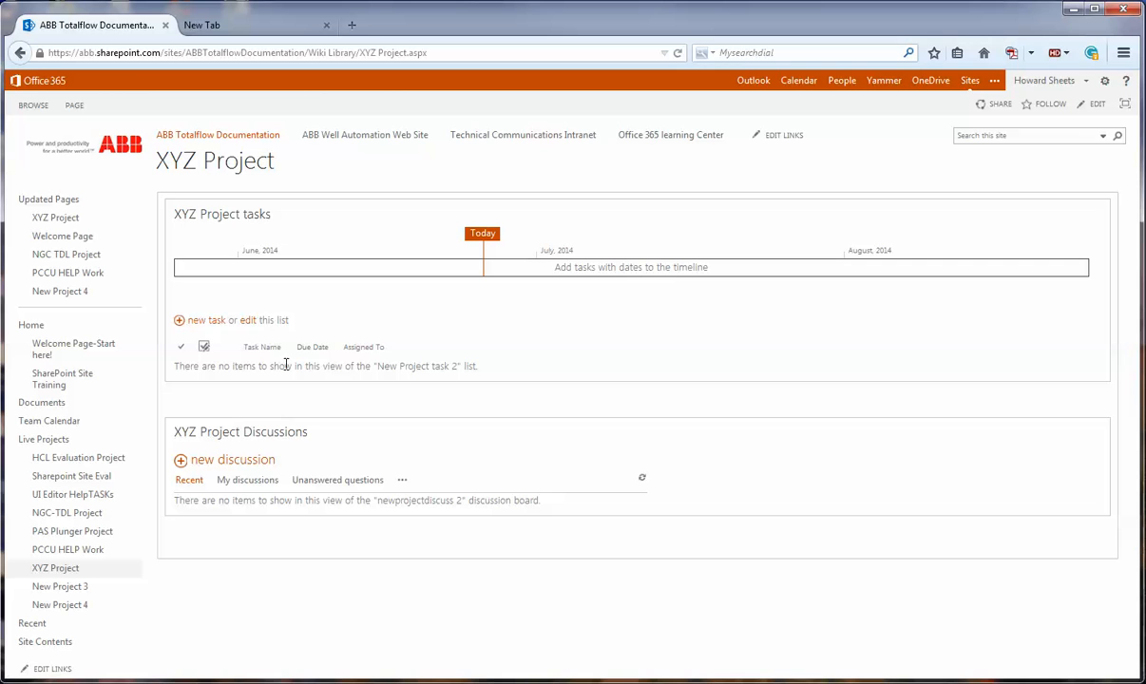
{"action": "left_click", "coordinate": [210, 325]}
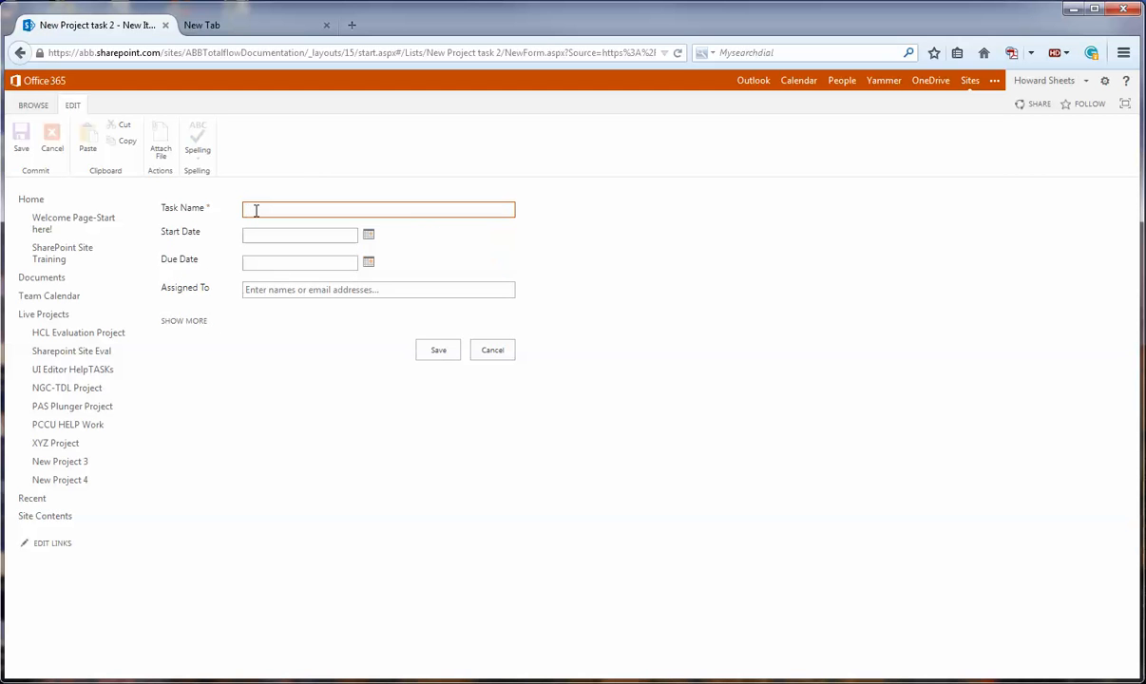
{"action": "left_click", "coordinate": [256, 209]}
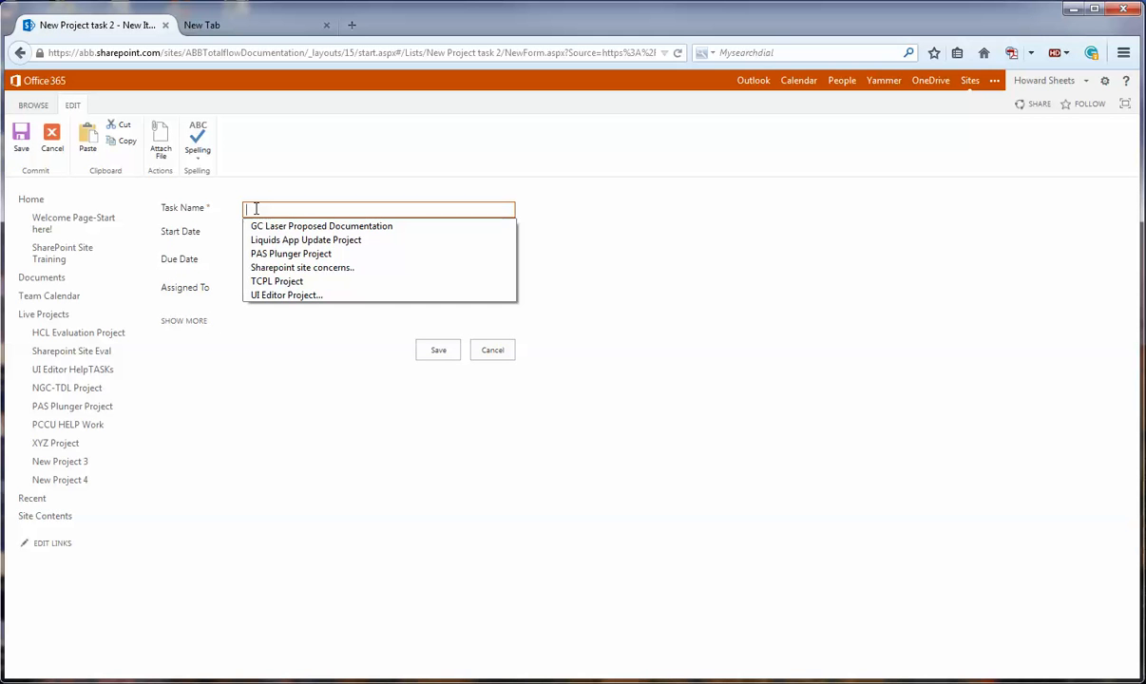
{"action": "type", "text": "create document draft"}
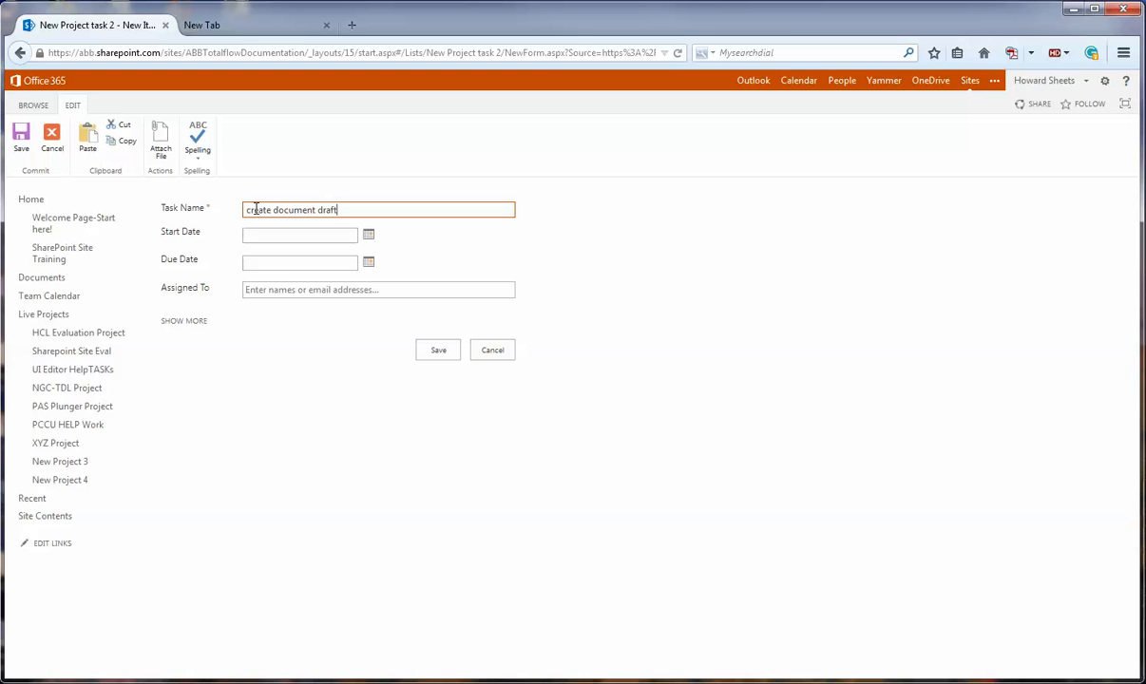
- Set the new task's start date to 6/25/2014 and its due date to 7/3/2014
{"action": "left_click", "coordinate": [369, 236]}
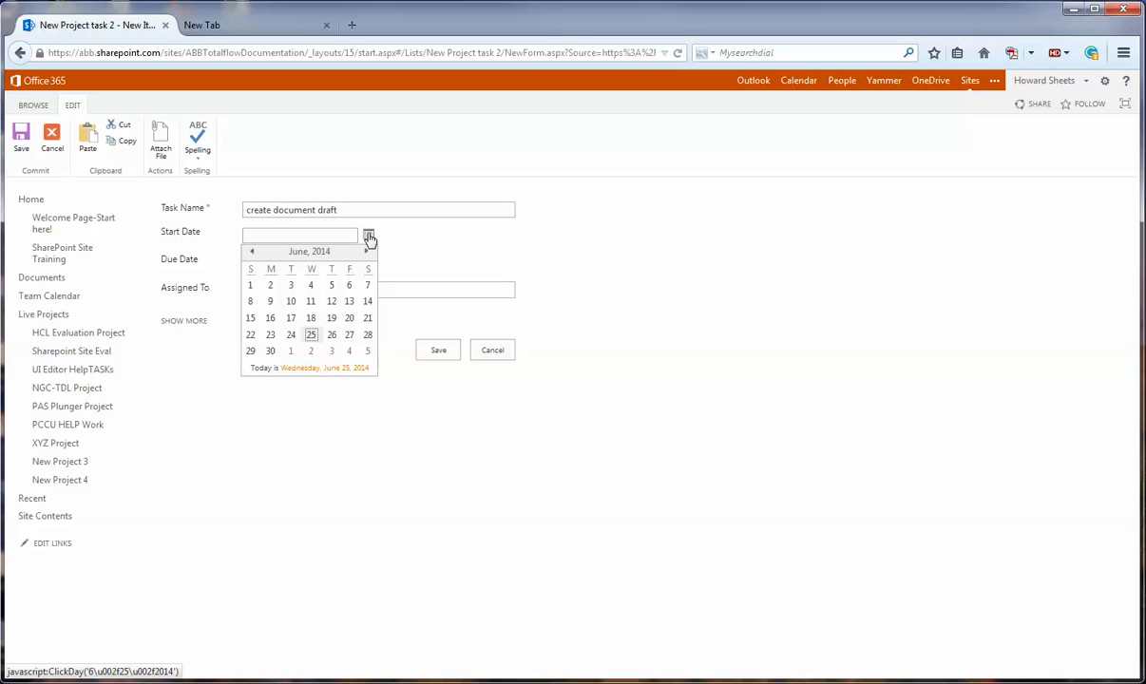
{"action": "left_click", "coordinate": [310, 334]}
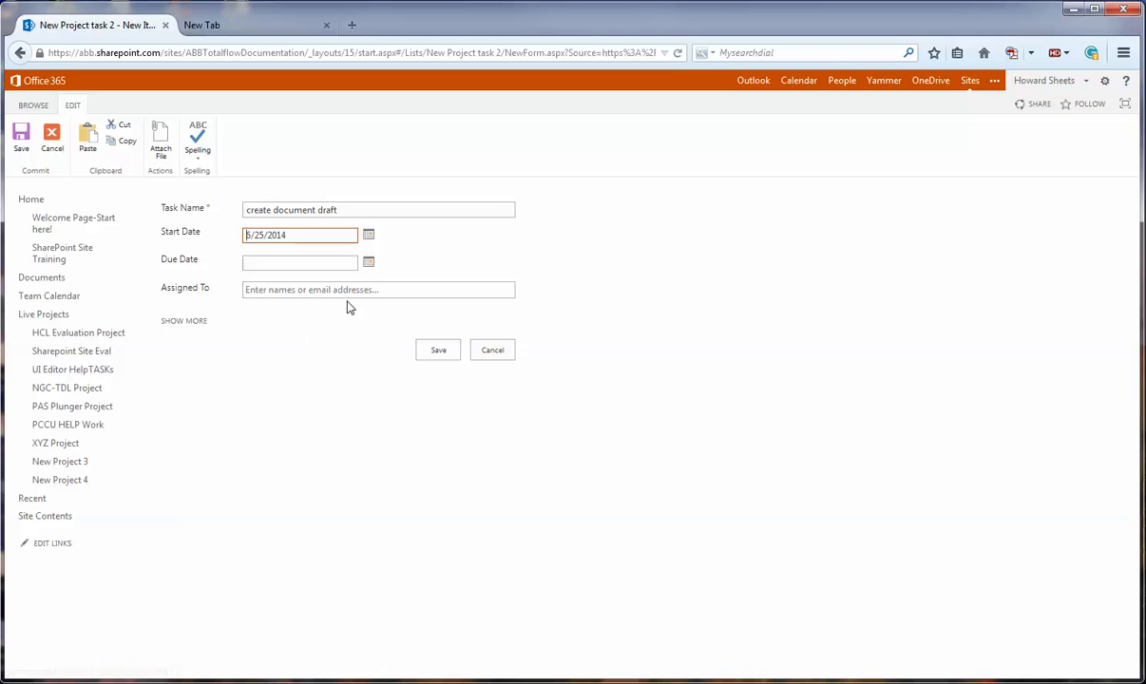
{"action": "left_click", "coordinate": [369, 264]}
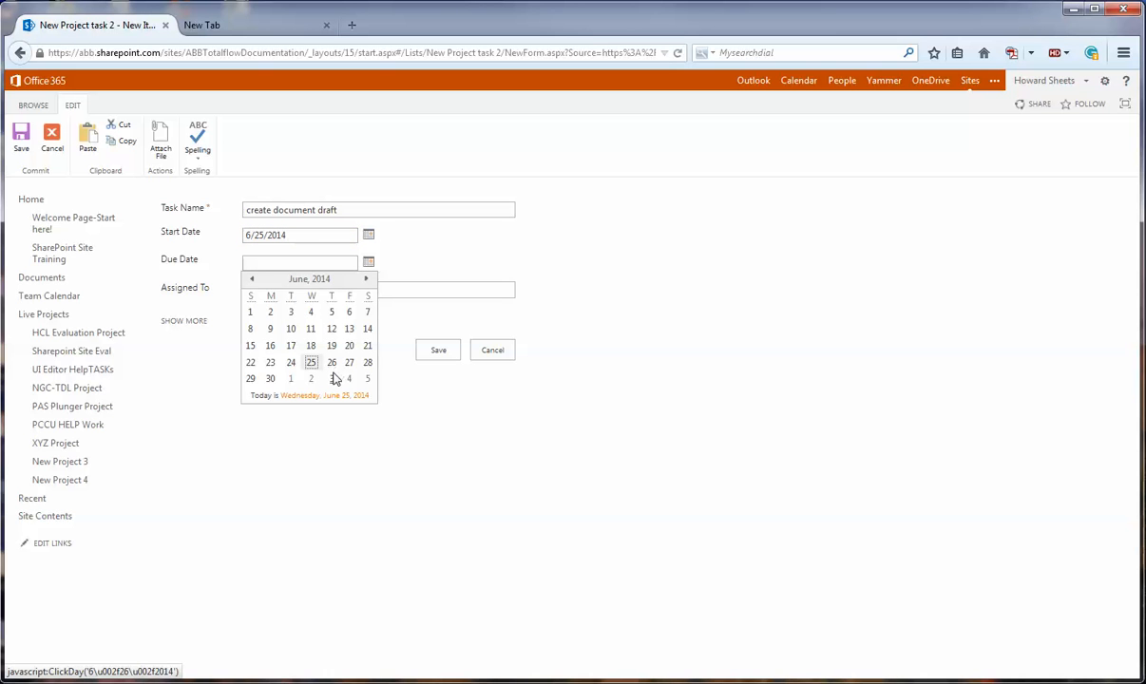
{"action": "left_click", "coordinate": [330, 380]}
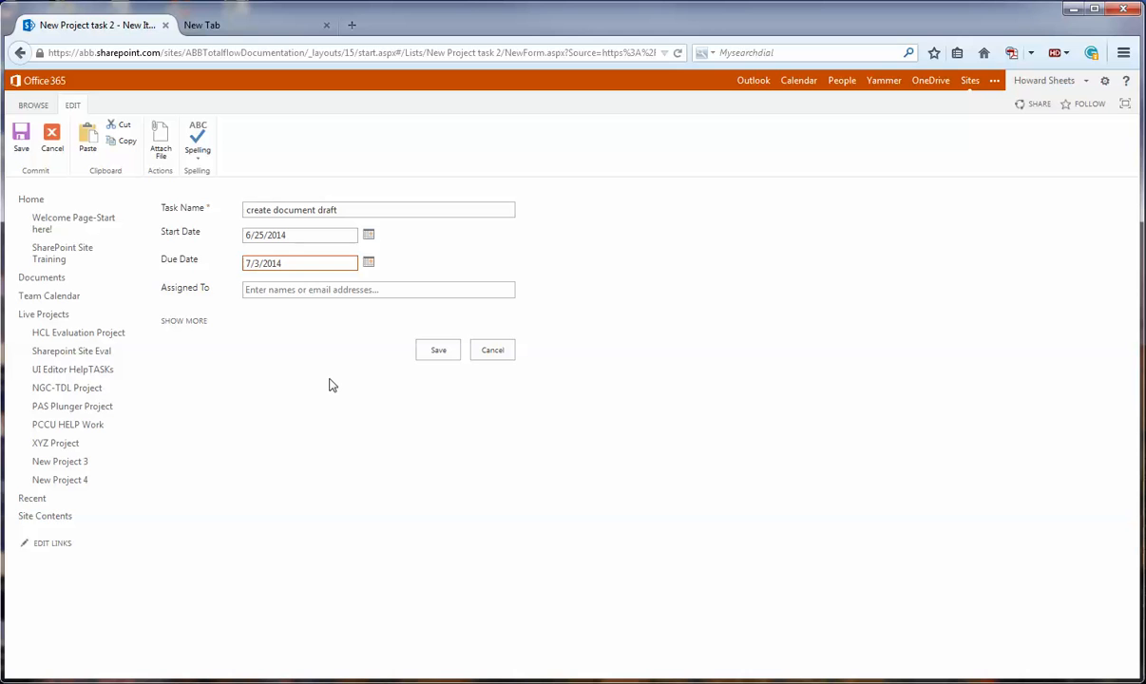
- Assign the new task to the team member listed as technical writer and save it
{"action": "left_click", "coordinate": [276, 289]}
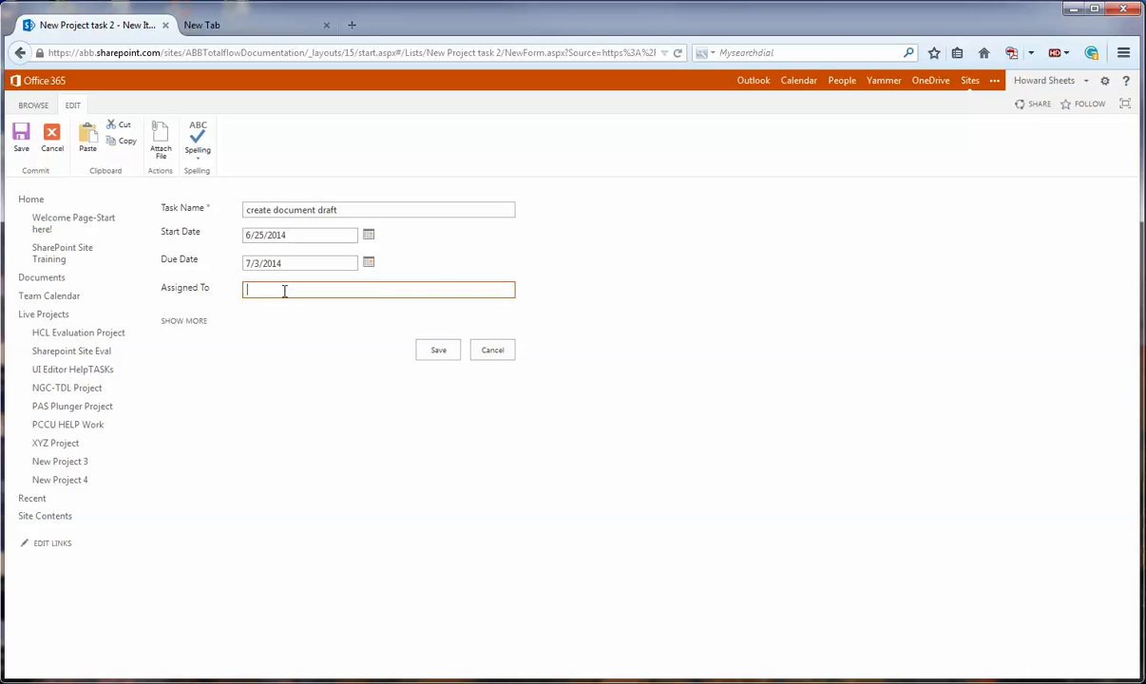
{"action": "type", "text": "h"}
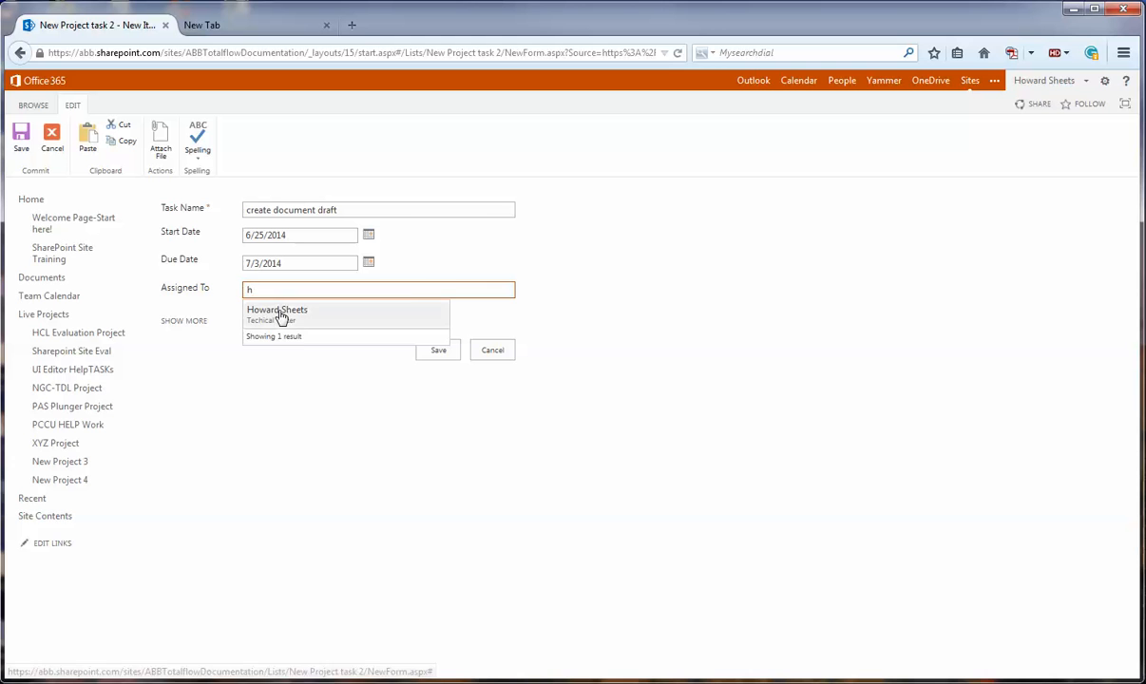
{"action": "left_click", "coordinate": [280, 316]}
{"action": "left_click", "coordinate": [439, 354]}
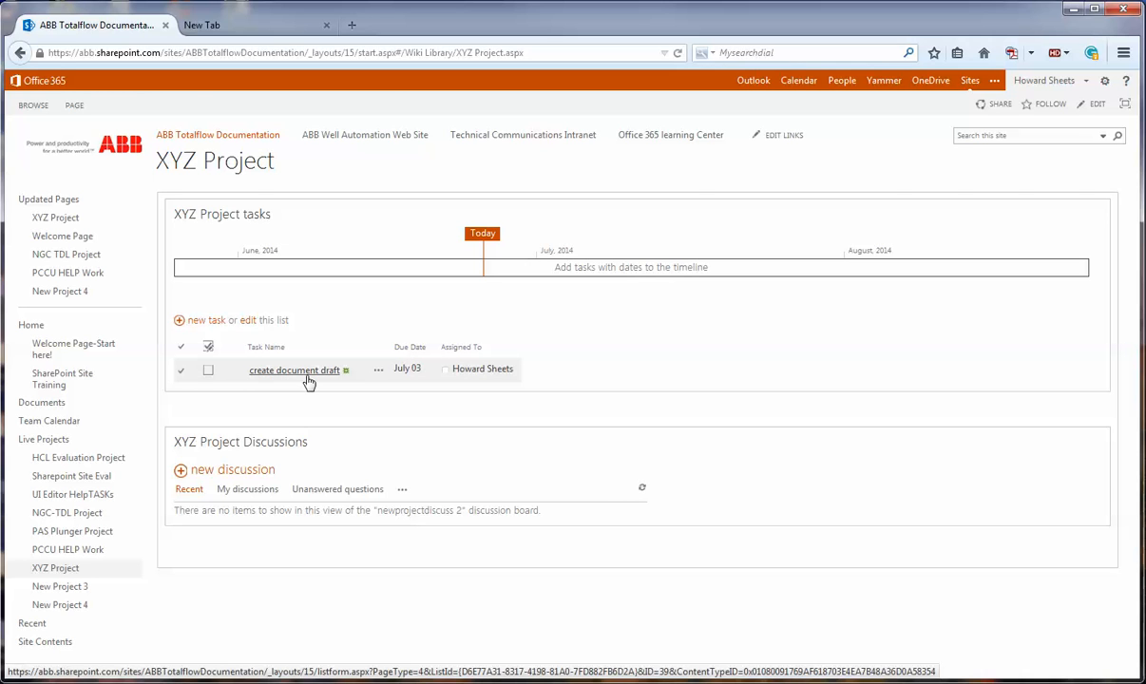
- Edit the task list in place, adding the tasks "find requirements", "work on document" and "final review" below the first one
{"action": "left_click", "coordinate": [249, 322]}
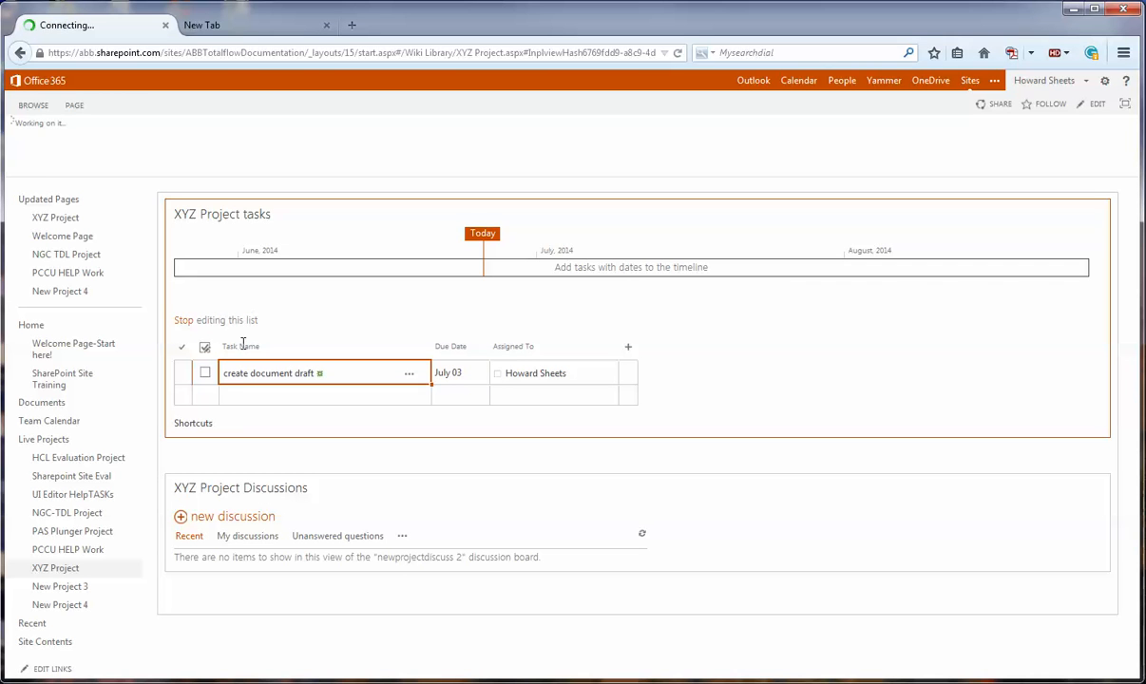
{"action": "left_click", "coordinate": [242, 395]}
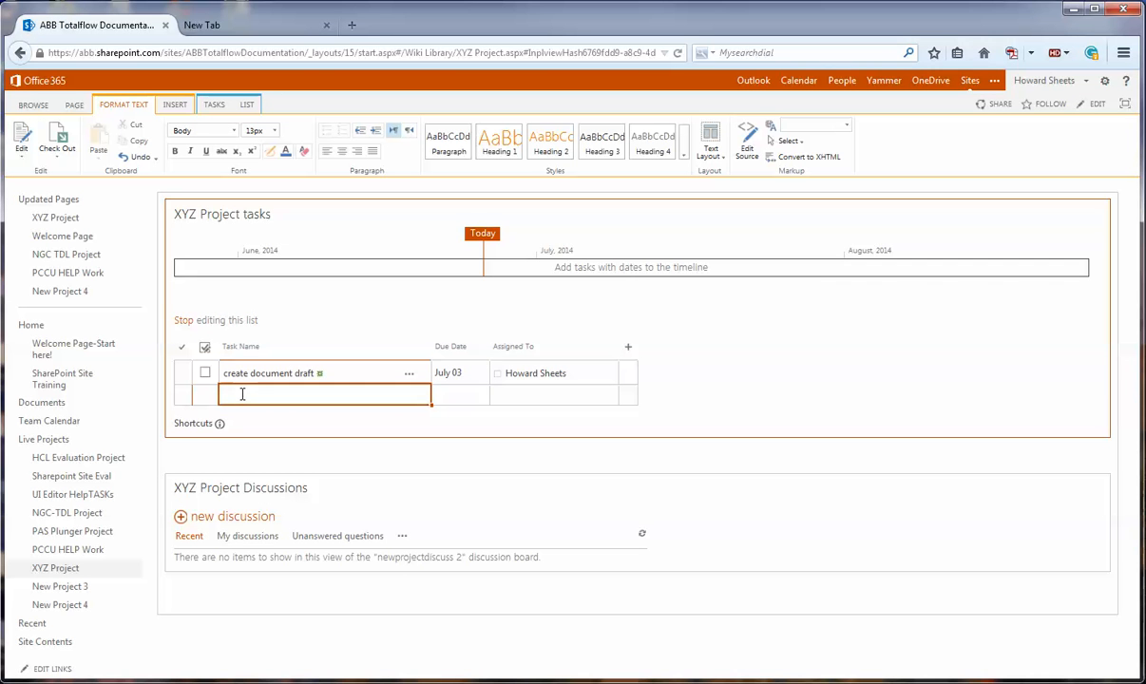
{"action": "type", "text": "find requirements"}
{"action": "key", "text": "Return"}
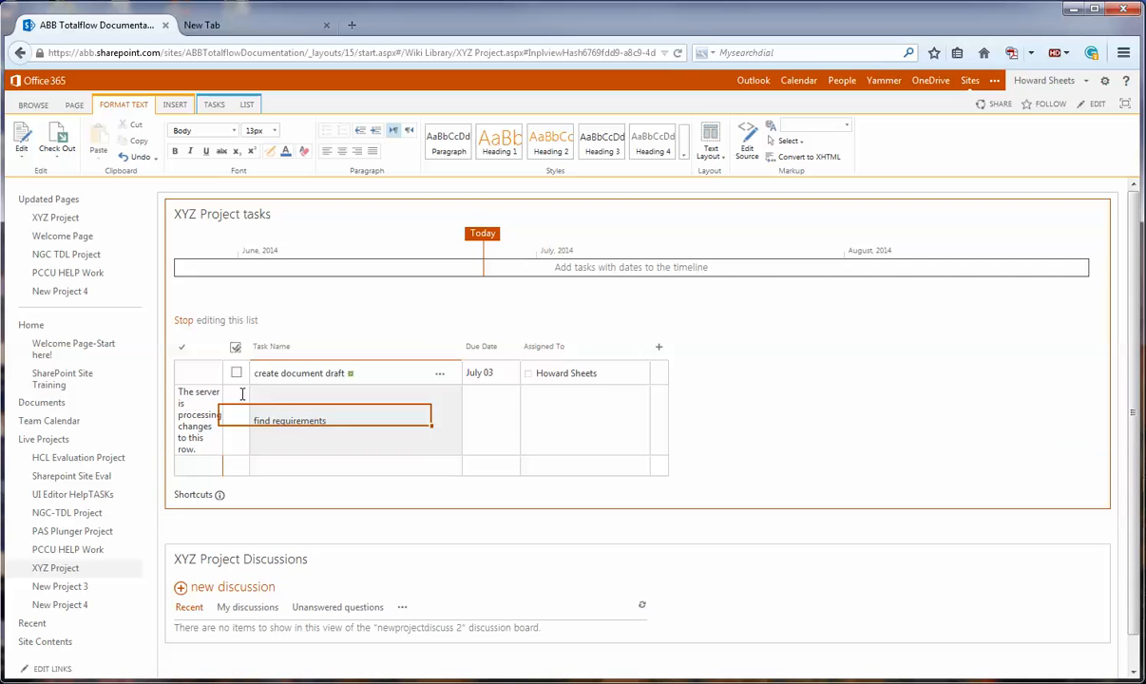
{"action": "type", "text": "wo"}
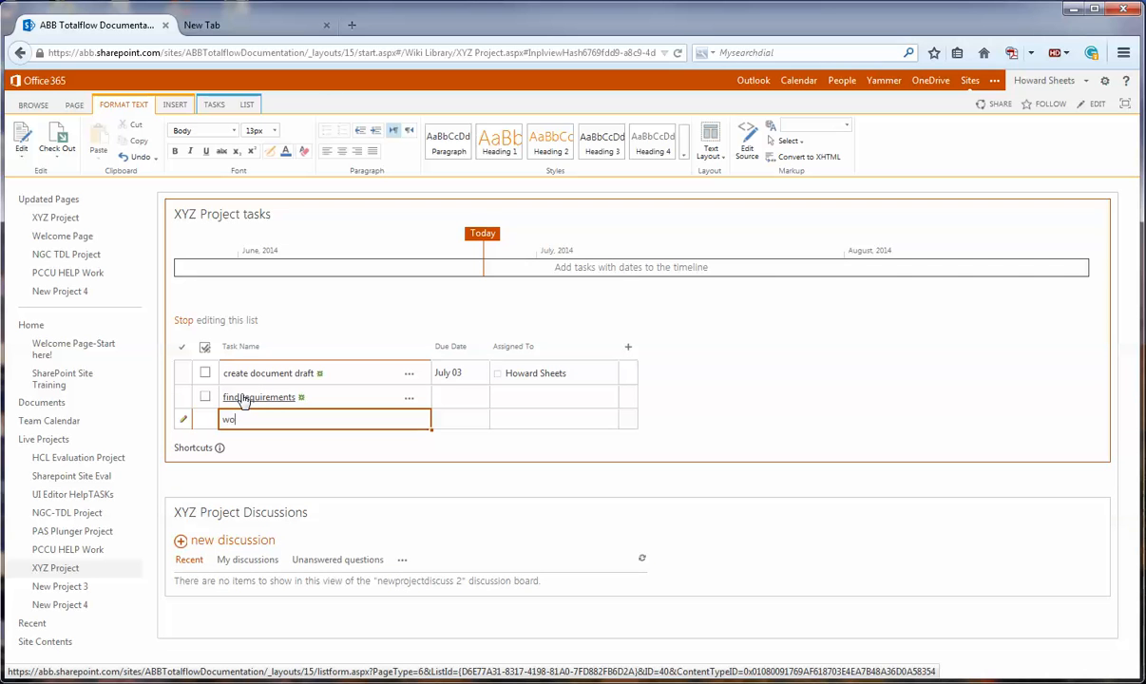
{"action": "type", "text": "rk on document"}
{"action": "key", "text": "Return"}
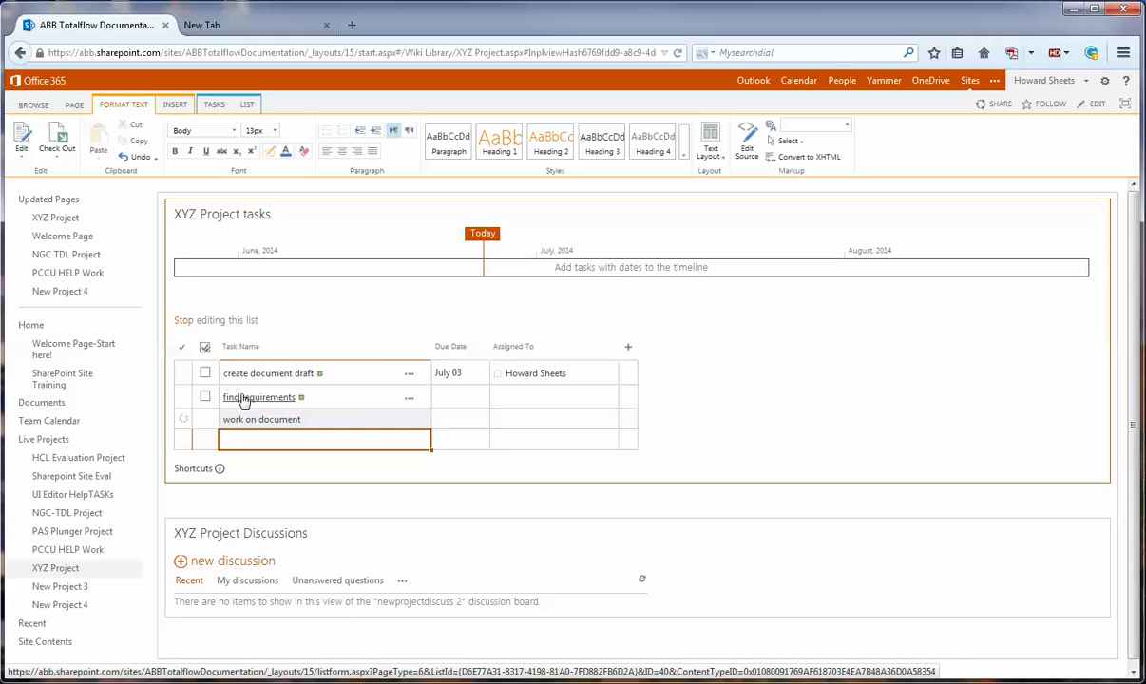
{"action": "type", "text": "final review"}
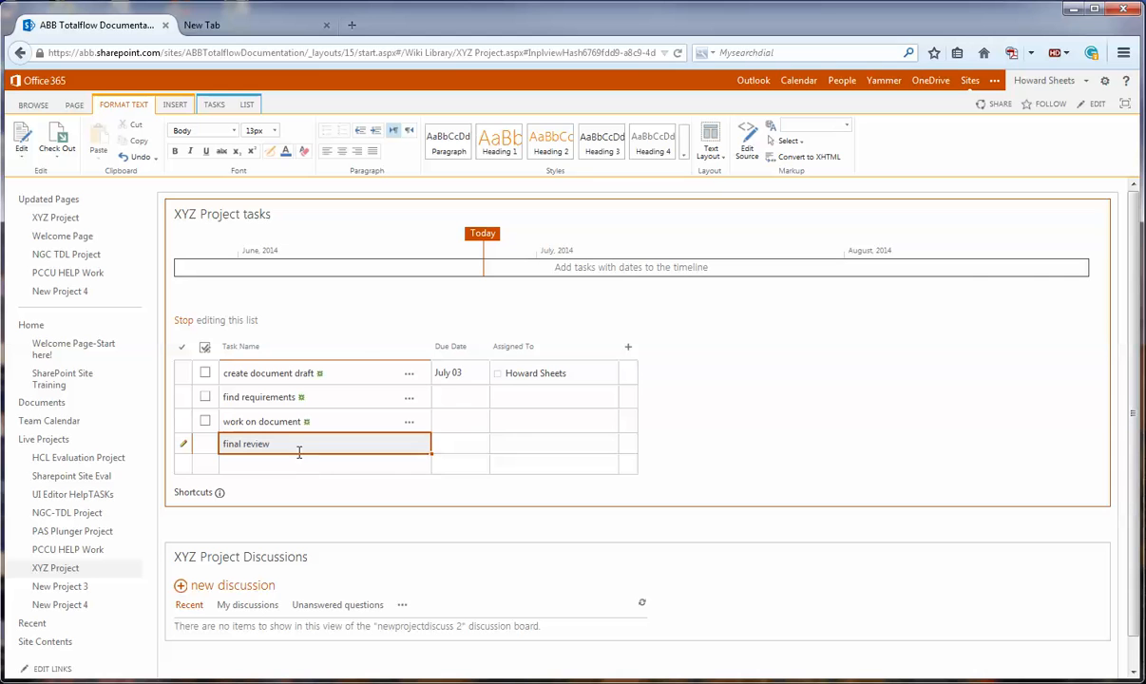
- Indent "find requirements", "work on document" and "final review" as sub-tasks of "create document draft"
{"action": "left_click", "coordinate": [187, 395]}
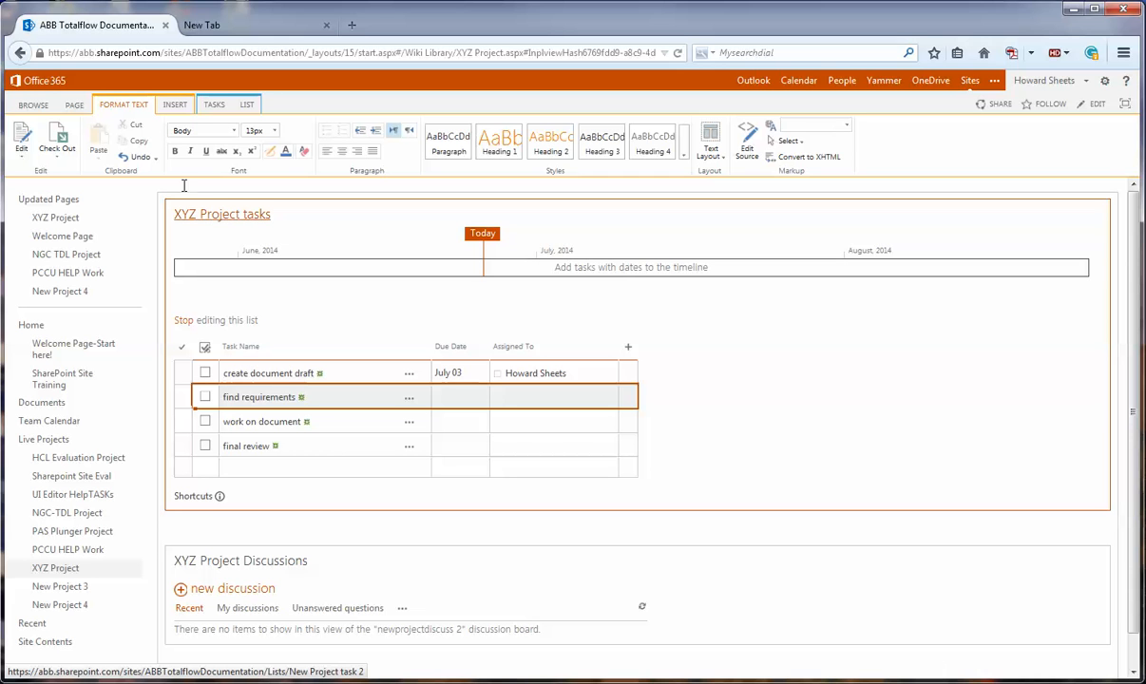
{"action": "left_click", "coordinate": [214, 106]}
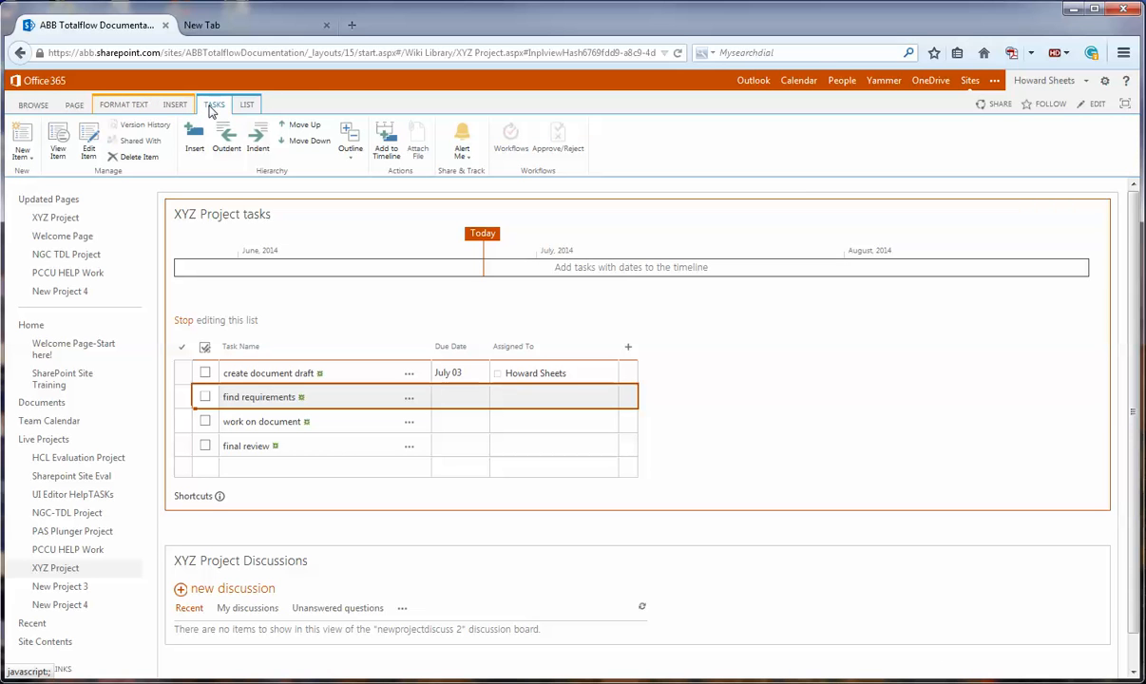
{"action": "left_click", "coordinate": [256, 137]}
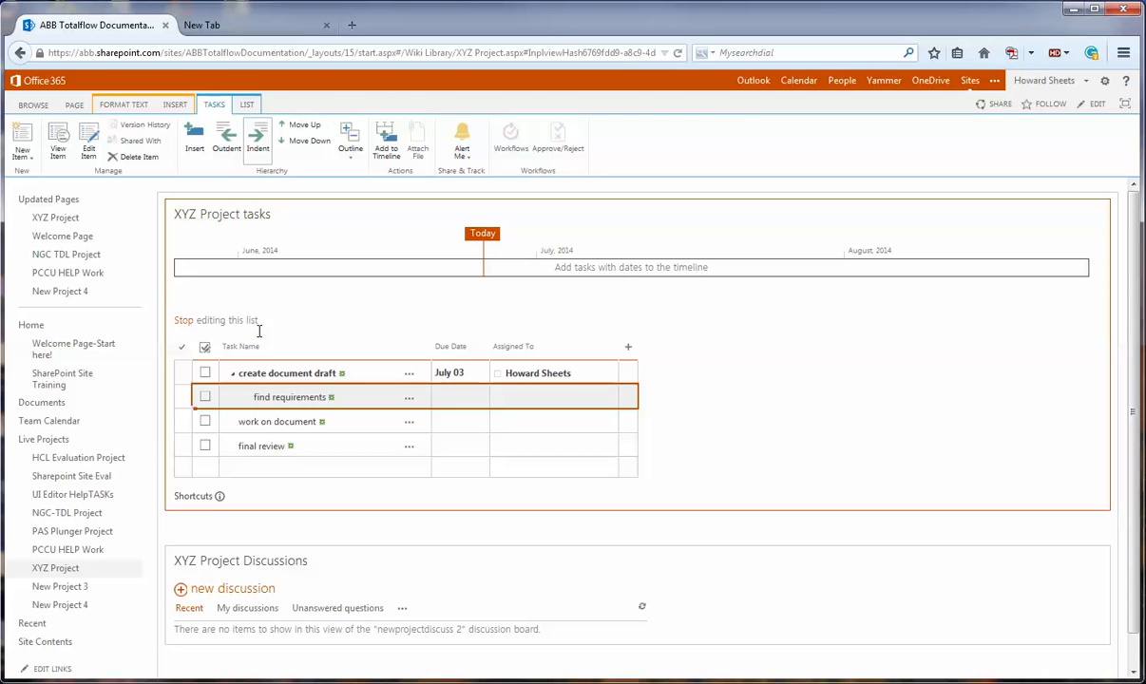
{"action": "left_click", "coordinate": [183, 418]}
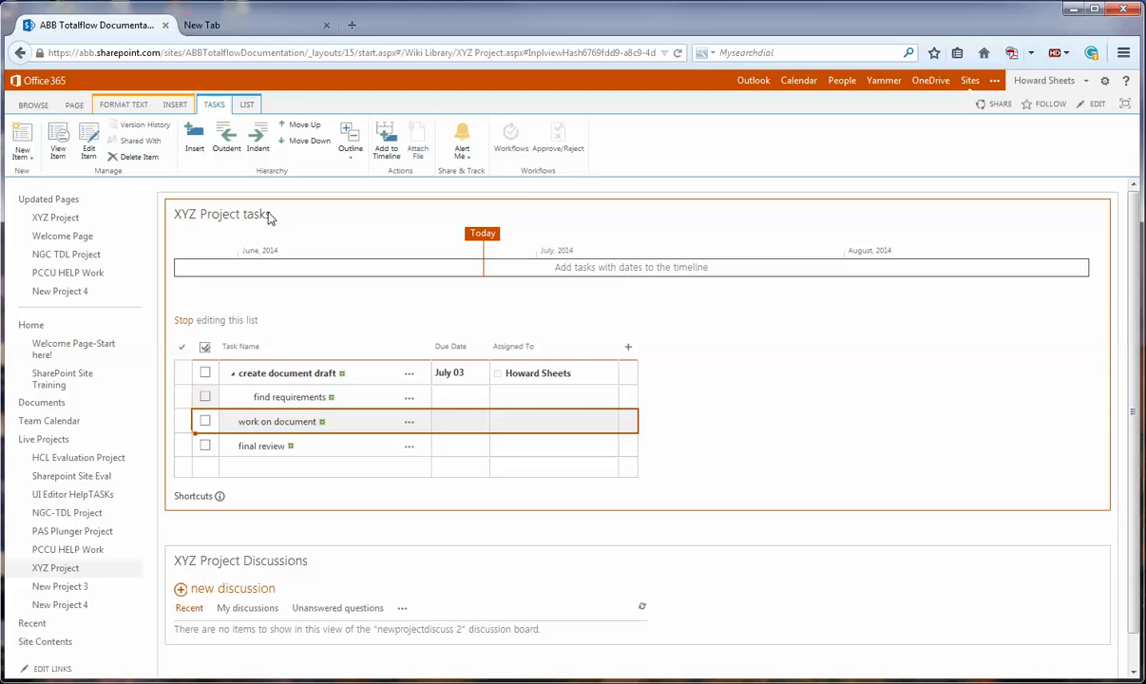
{"action": "left_click", "coordinate": [257, 138]}
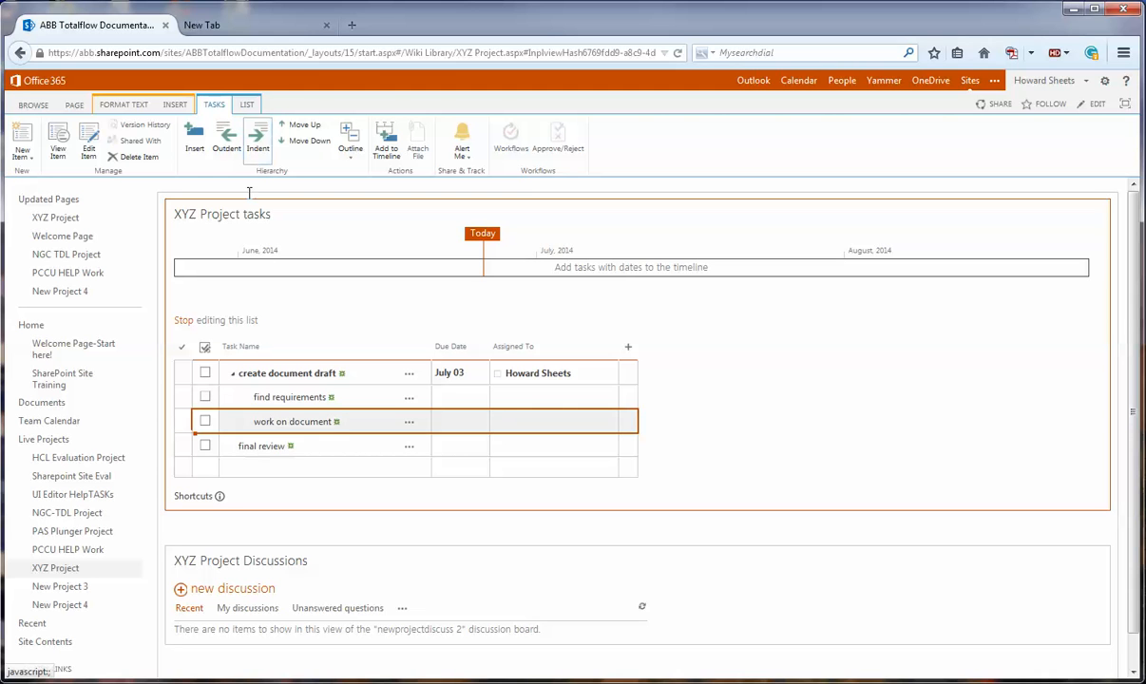
{"action": "left_click", "coordinate": [183, 446]}
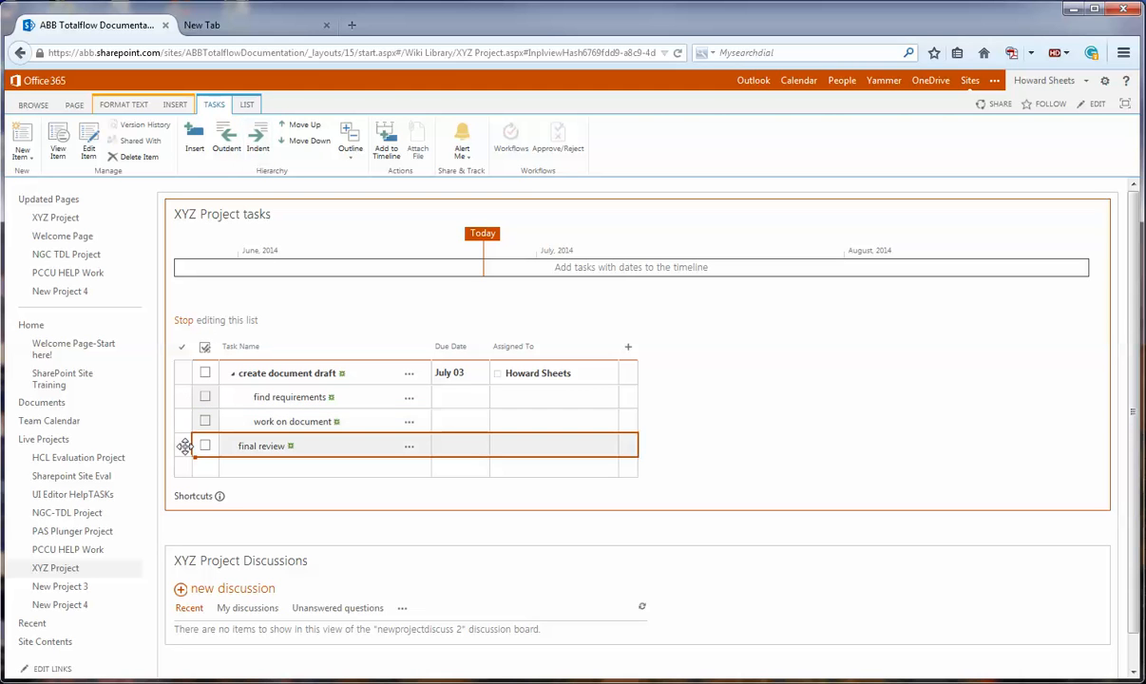
{"action": "left_click", "coordinate": [257, 139]}
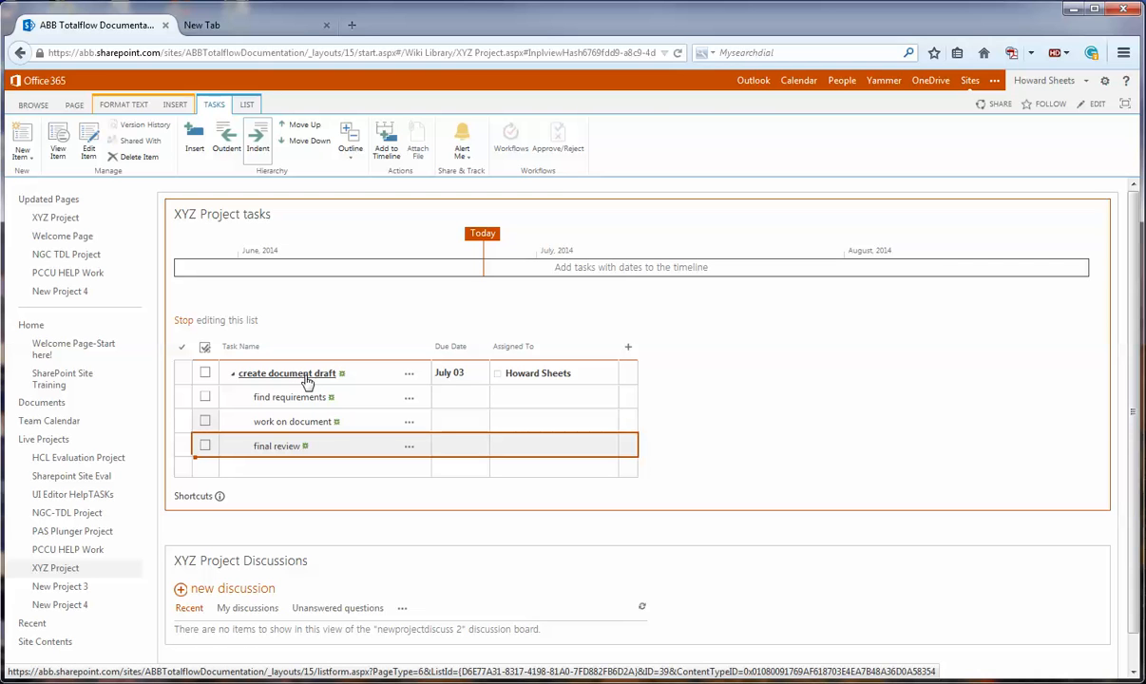
- Set the due date of "find requirements" to 6/26/2014 and of "work on document" to 6/27/2014
{"action": "left_click", "coordinate": [447, 396]}
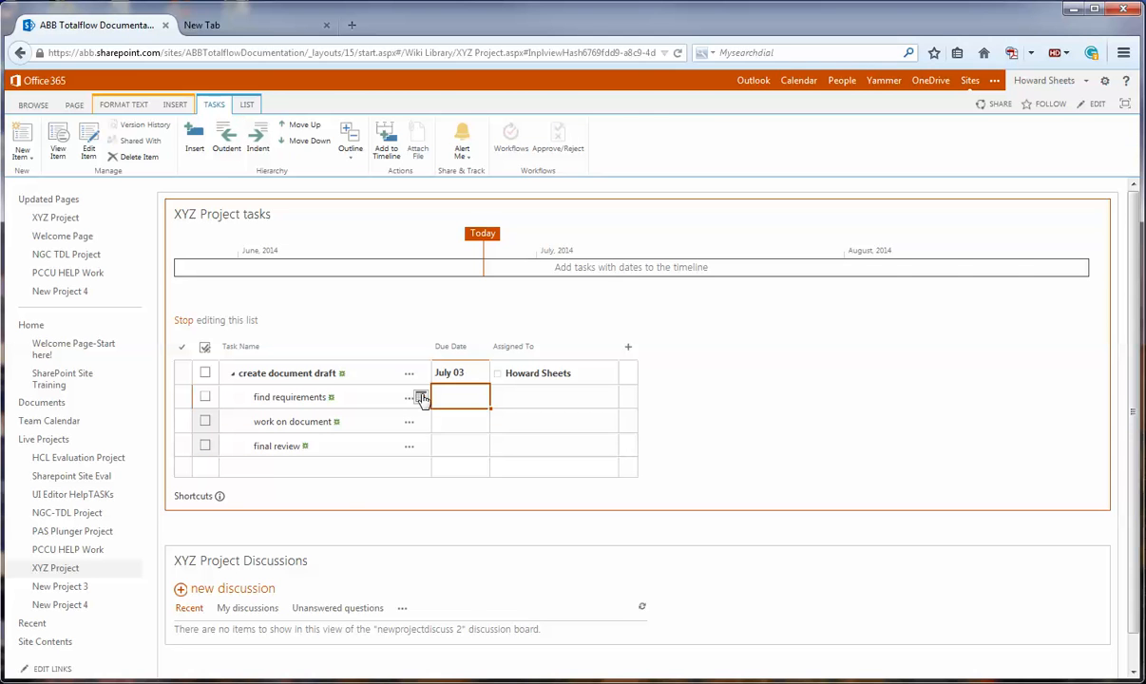
{"action": "left_click", "coordinate": [421, 397]}
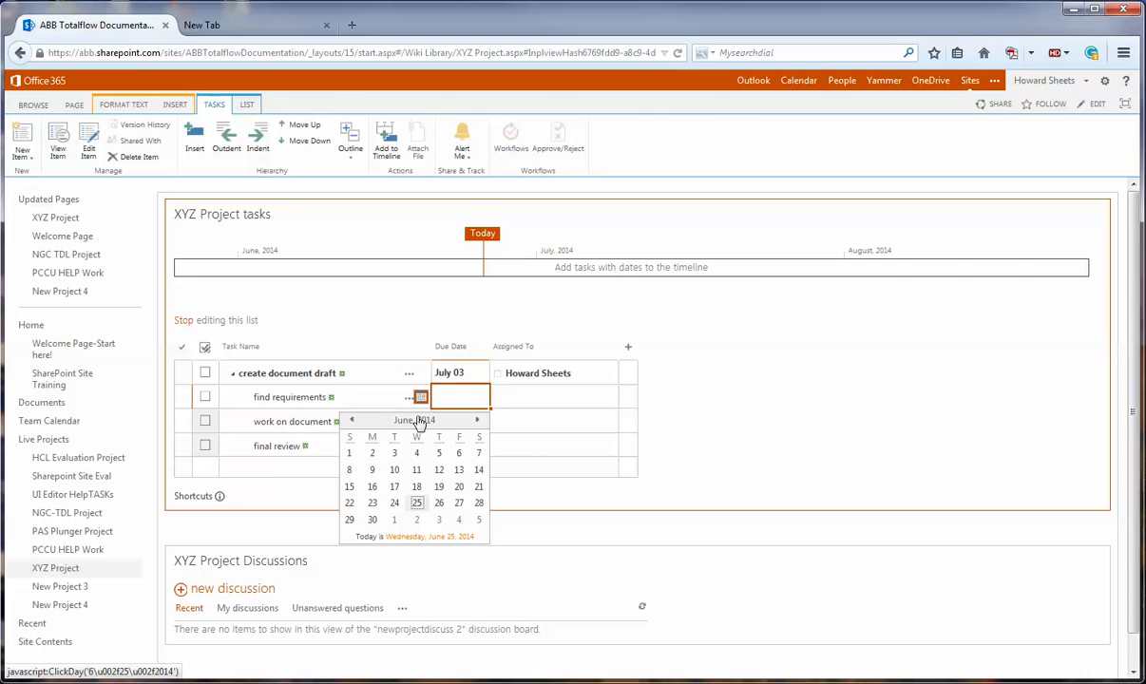
{"action": "left_click", "coordinate": [439, 504]}
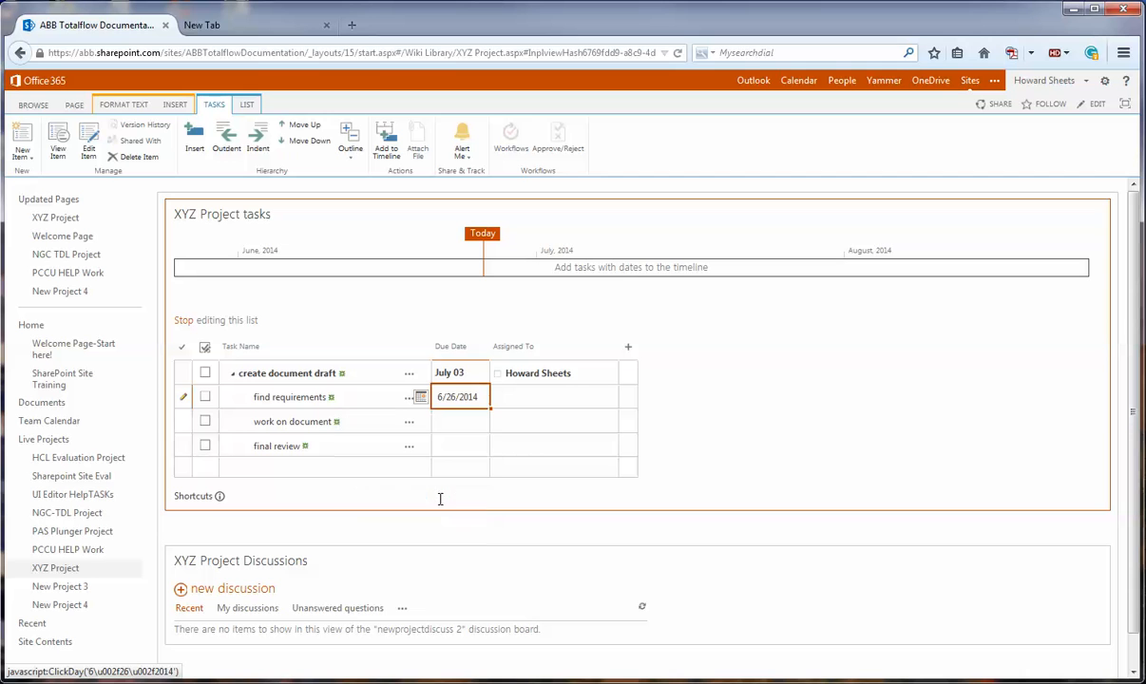
{"action": "left_click", "coordinate": [450, 421]}
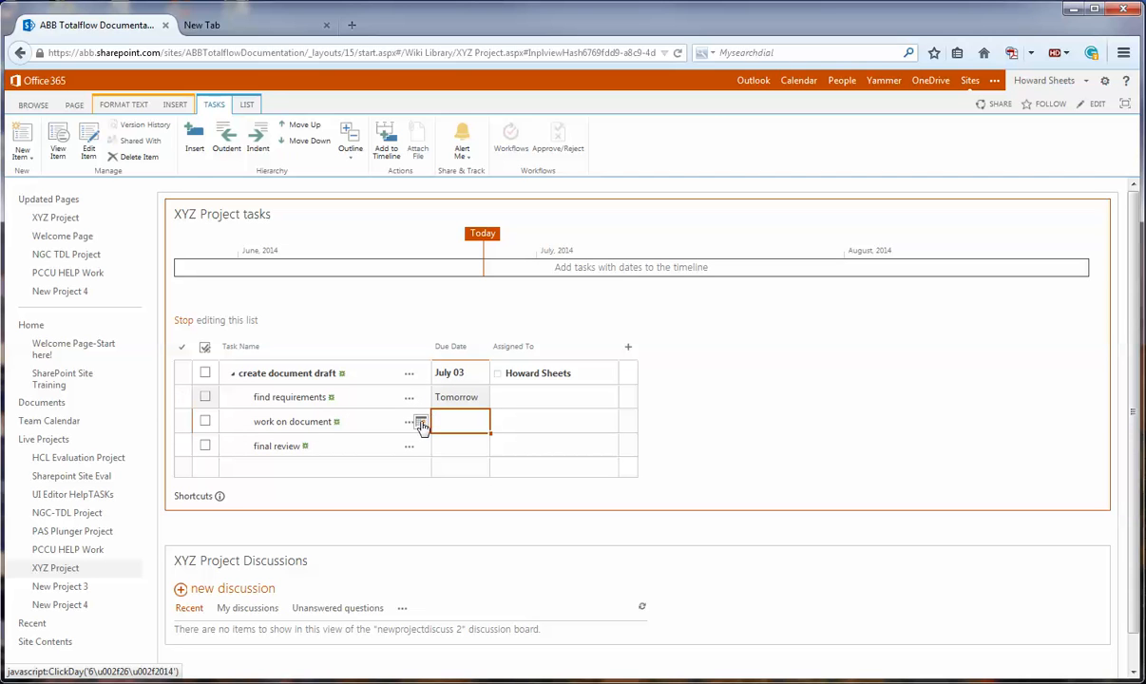
{"action": "left_click", "coordinate": [421, 422]}
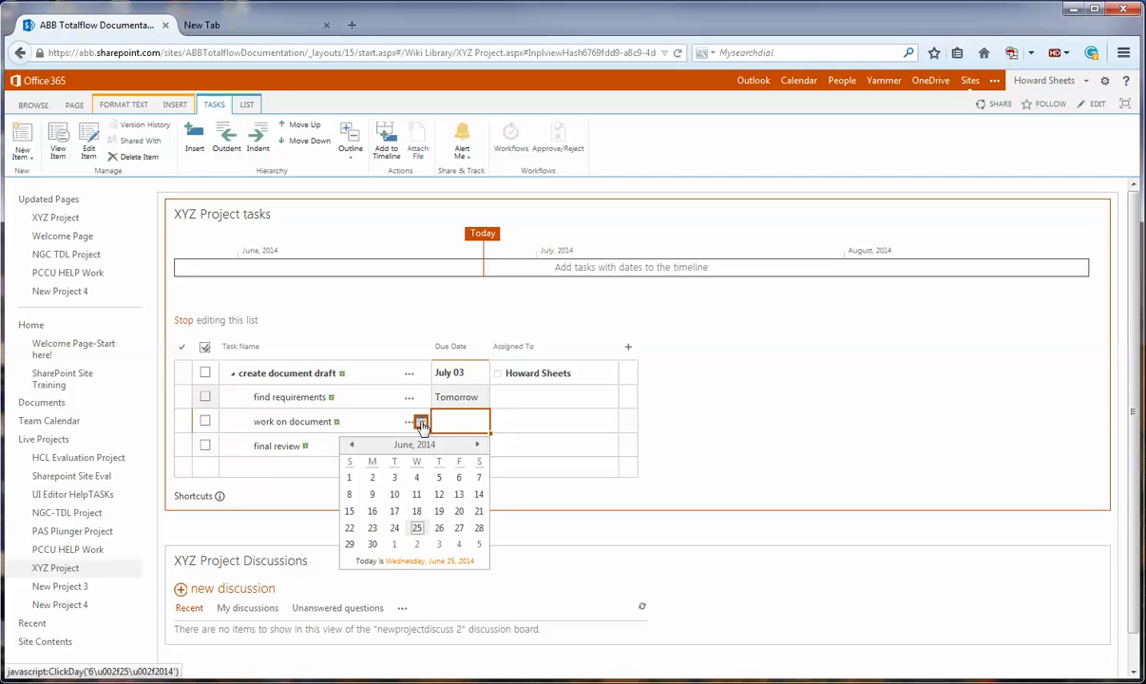
{"action": "left_click", "coordinate": [459, 528]}
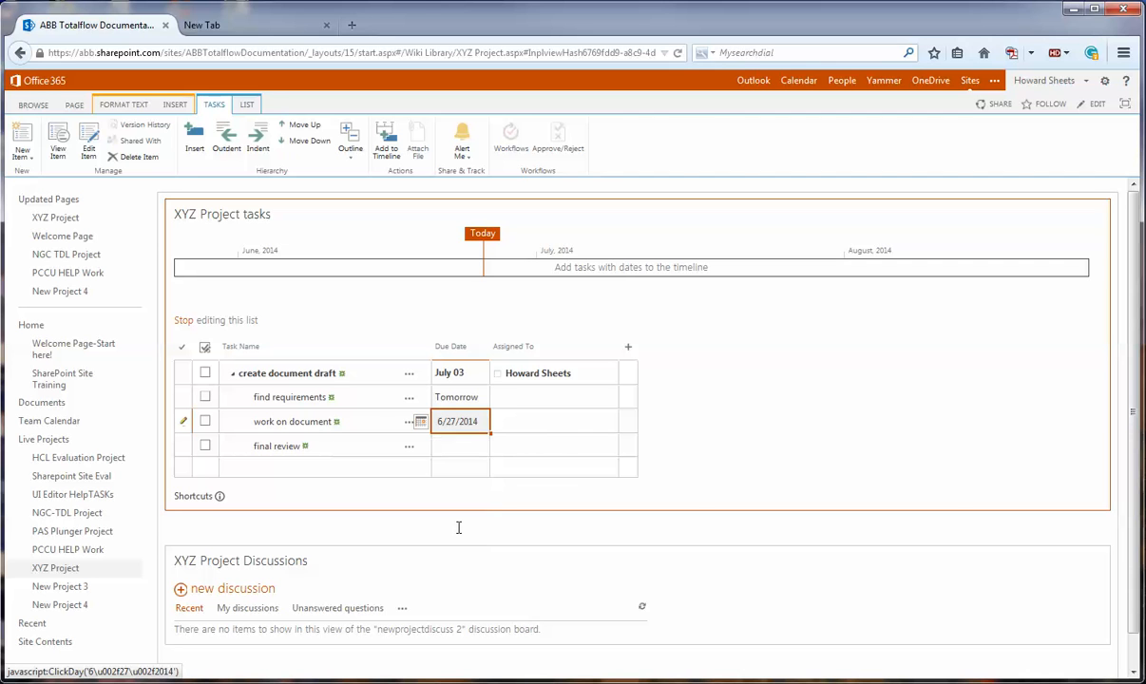
- Set the due date of "final review" to 7/2/2014 and stop editing the task list
{"action": "left_click", "coordinate": [450, 447]}
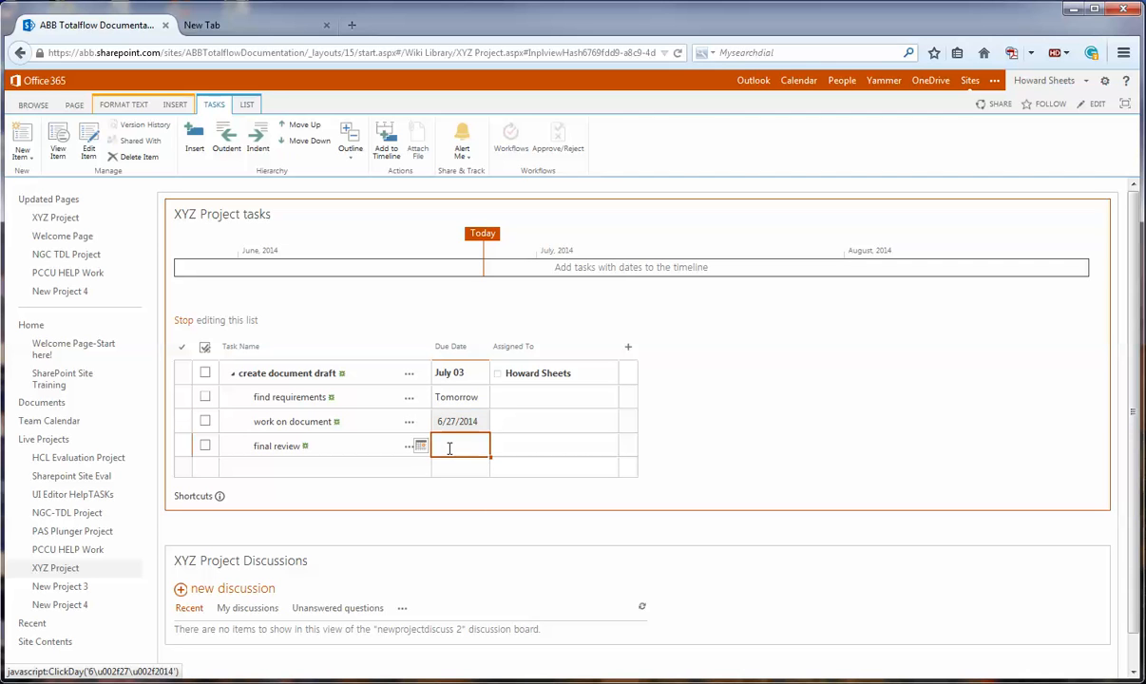
{"action": "left_click", "coordinate": [421, 446]}
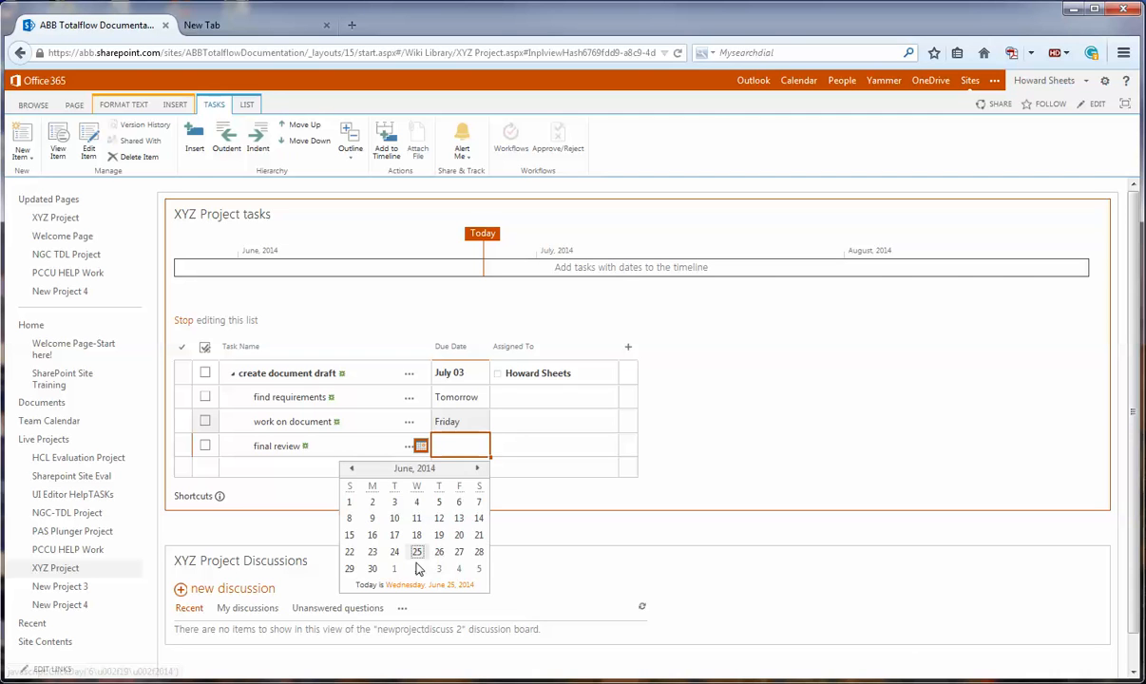
{"action": "left_click", "coordinate": [416, 568]}
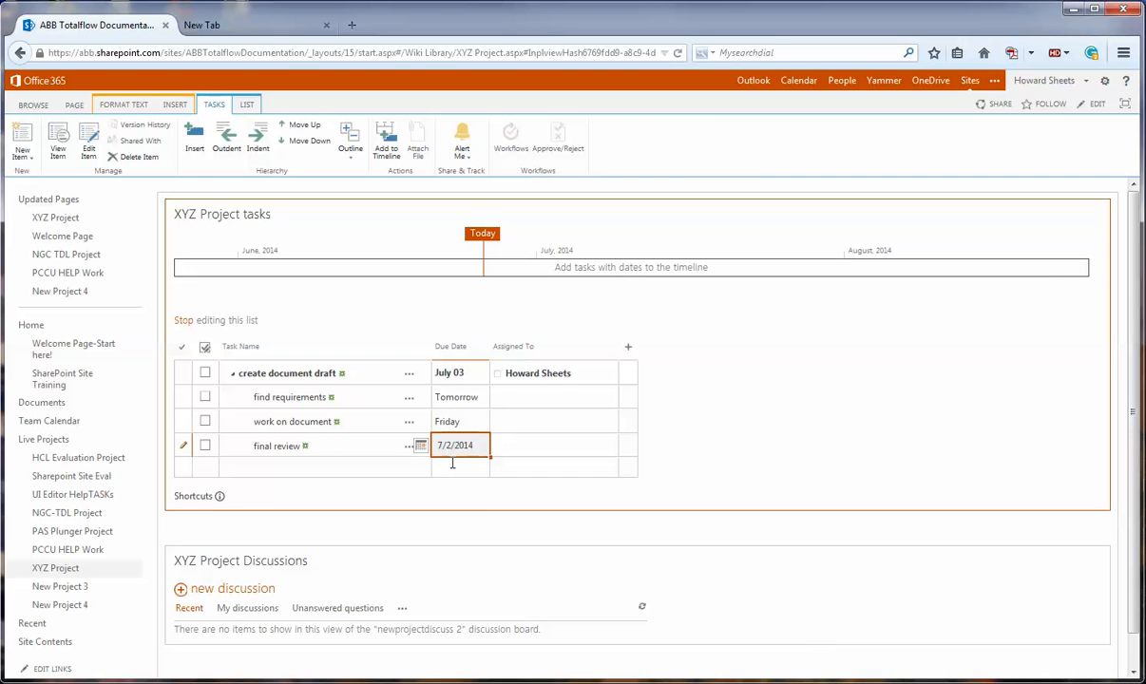
{"action": "left_click", "coordinate": [337, 471]}
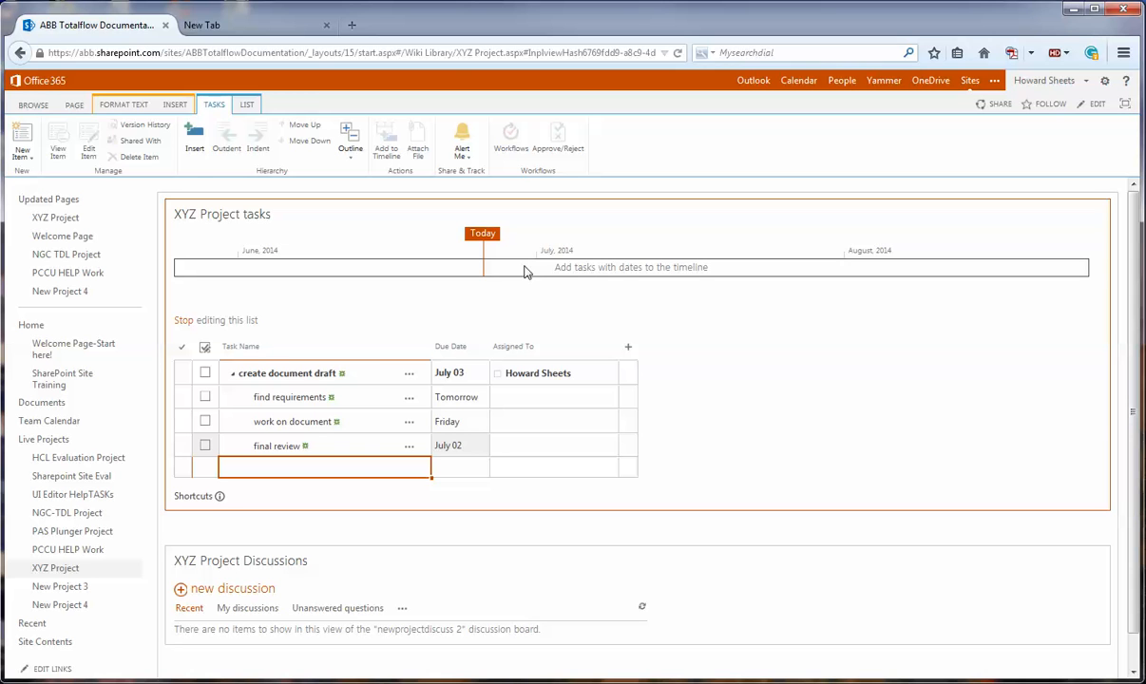
{"action": "left_click", "coordinate": [183, 324]}
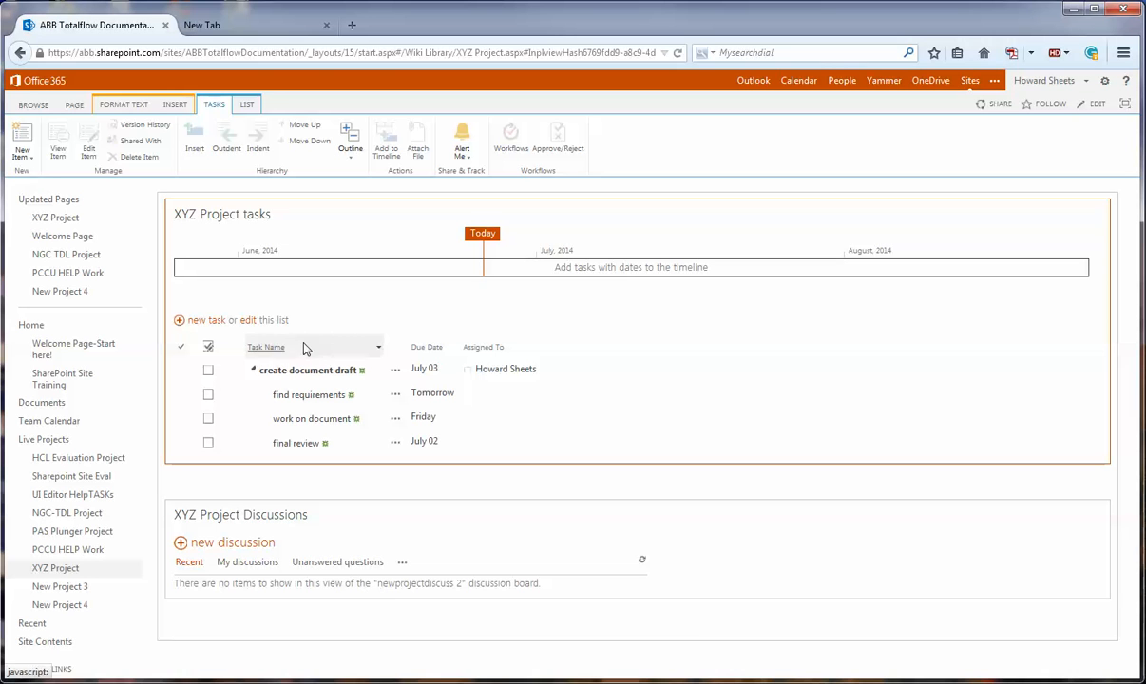
- Add "create document draft", "find requirements", "work on document" and "final review" to the project timeline
{"action": "left_click", "coordinate": [396, 371]}
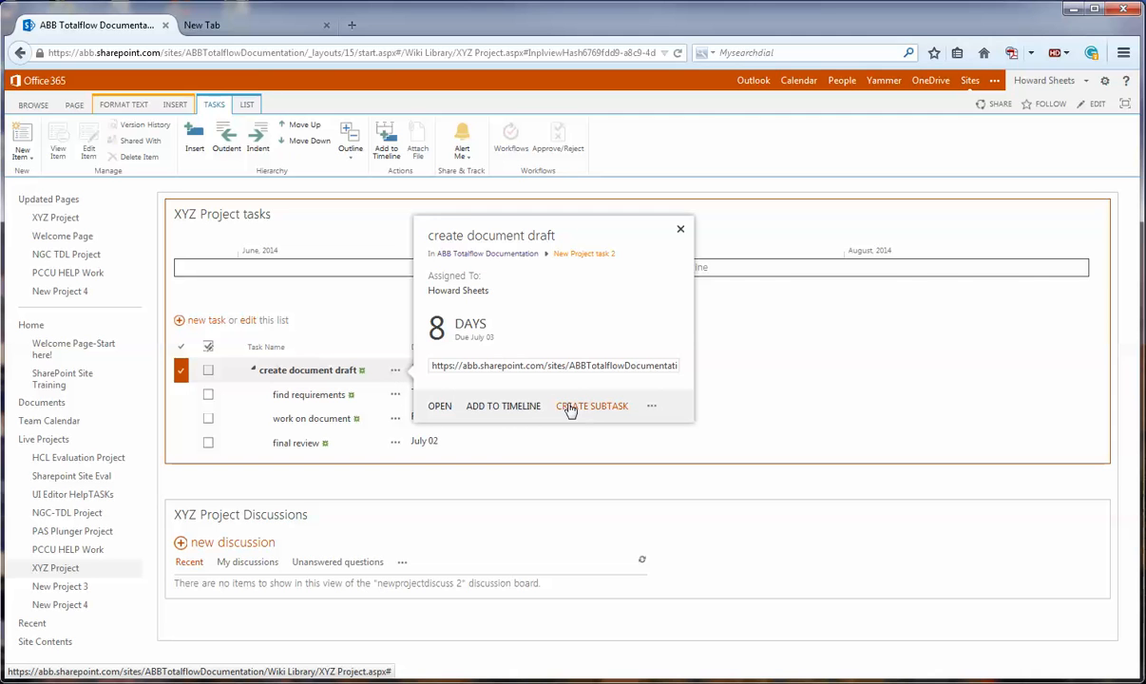
{"action": "left_click", "coordinate": [527, 407]}
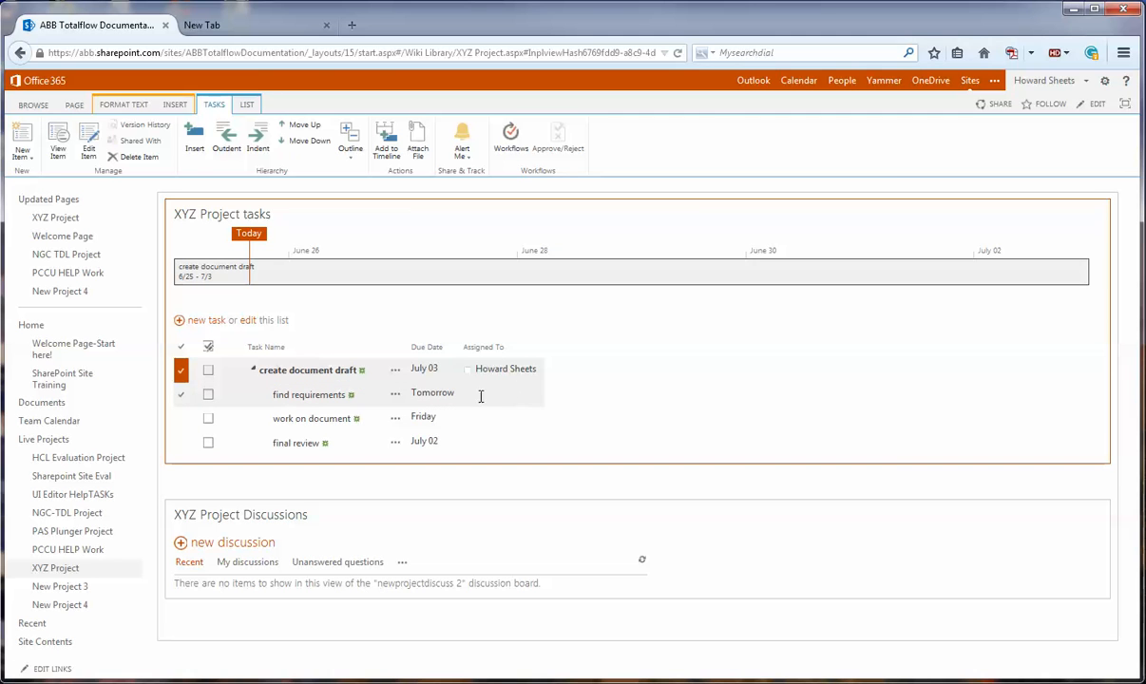
{"action": "left_click", "coordinate": [396, 396]}
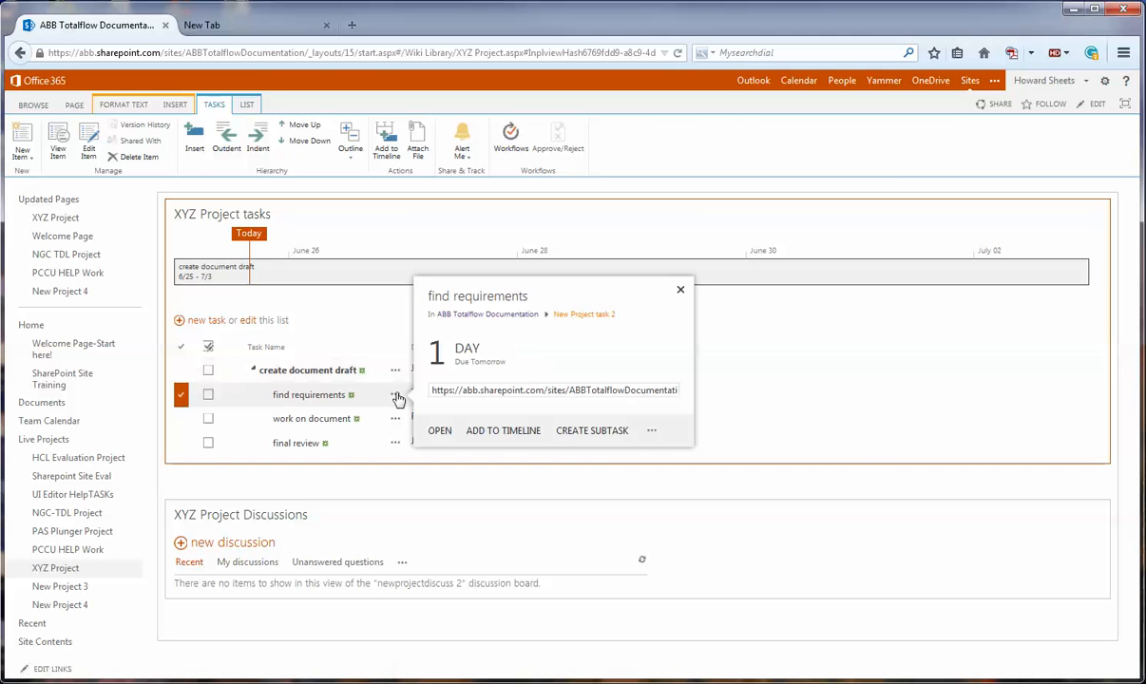
{"action": "left_click", "coordinate": [524, 433]}
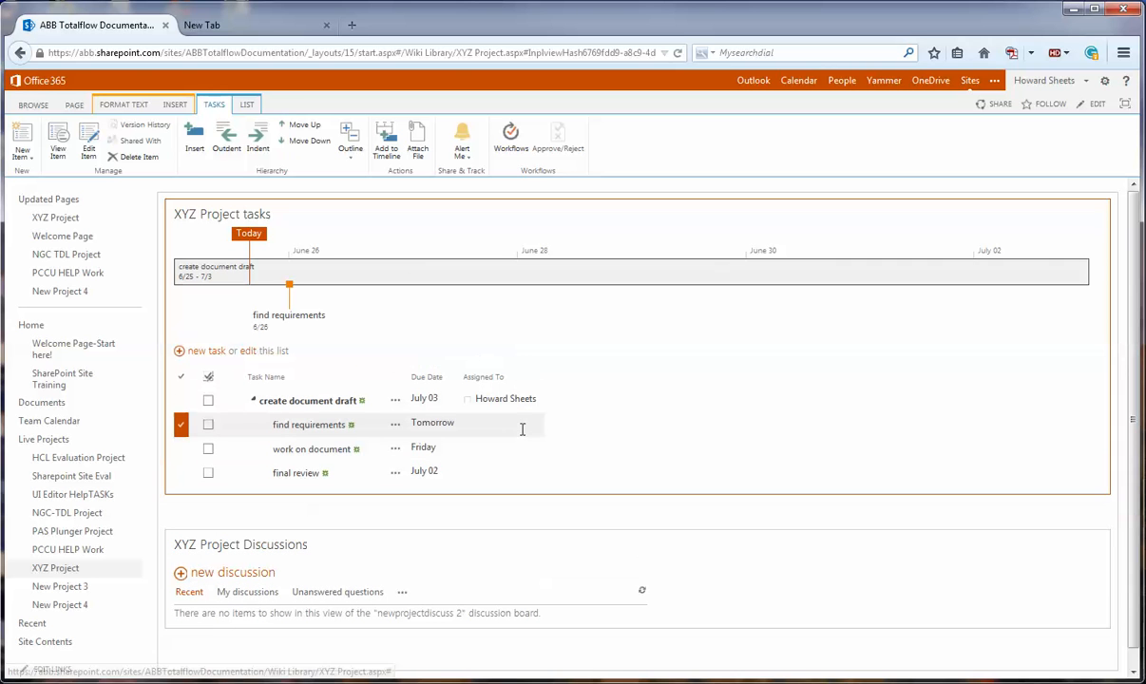
{"action": "left_click", "coordinate": [395, 450]}
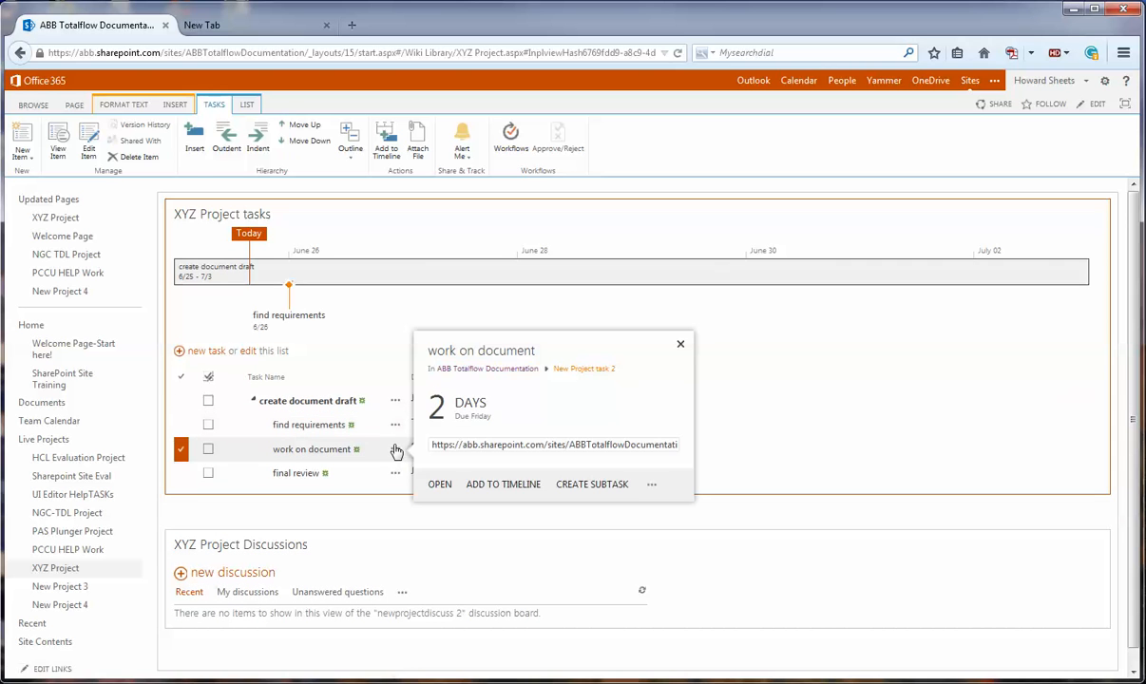
{"action": "left_click", "coordinate": [521, 485]}
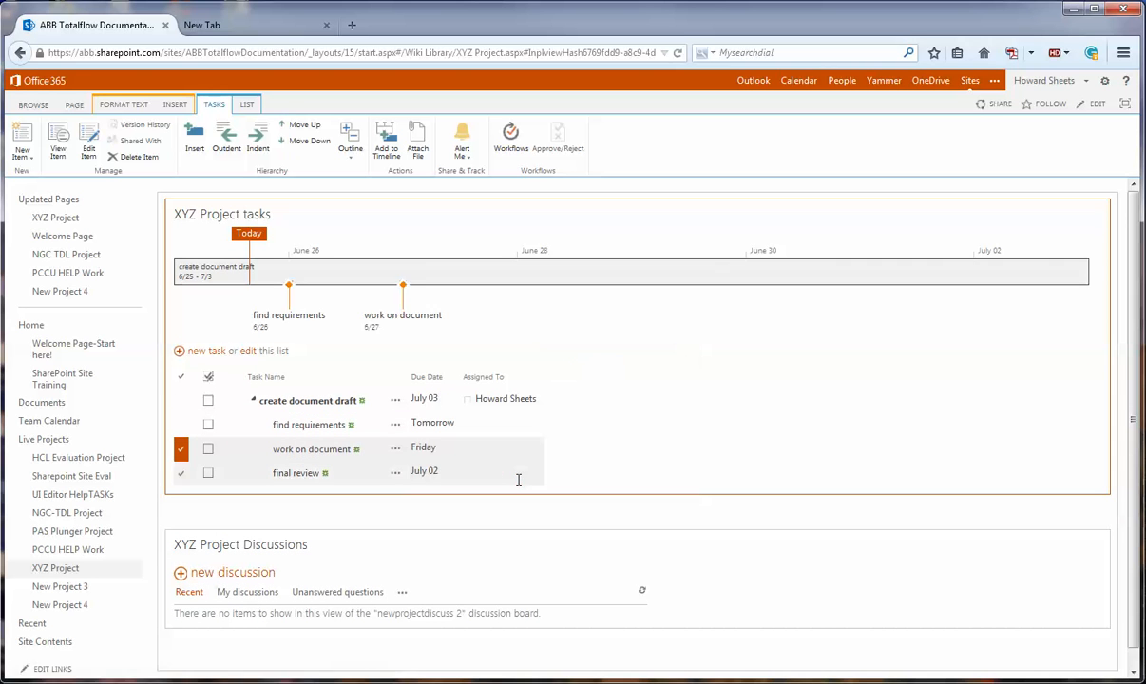
{"action": "left_click", "coordinate": [395, 473]}
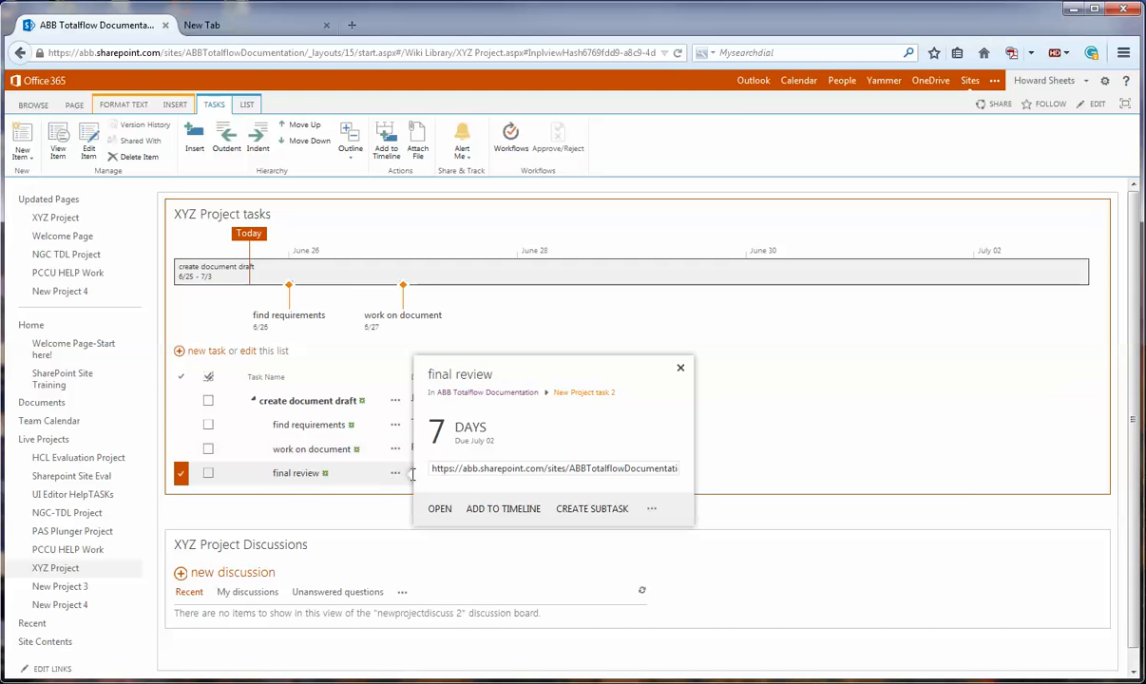
{"action": "left_click", "coordinate": [495, 509]}
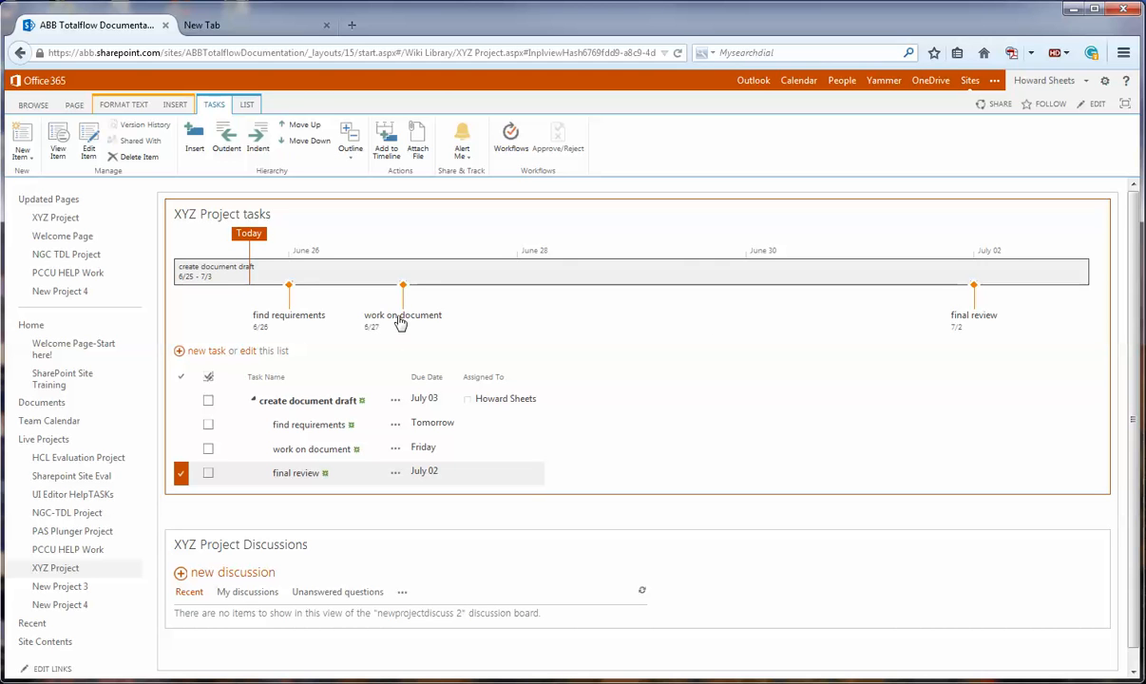
- Shift the "find requirements" callout slightly later along the timeline and move the "work on document" callout above the timeline bar
{"action": "mouse_move", "coordinate": [402, 321]}
{"action": "left_mouse_down"}
{"action": "mouse_move", "coordinate": [312, 314]}
{"action": "mouse_move", "coordinate": [465, 316]}
{"action": "left_mouse_up"}
{"action": "left_click_drag", "start_coordinate": [310, 315], "coordinate": [343, 315]}
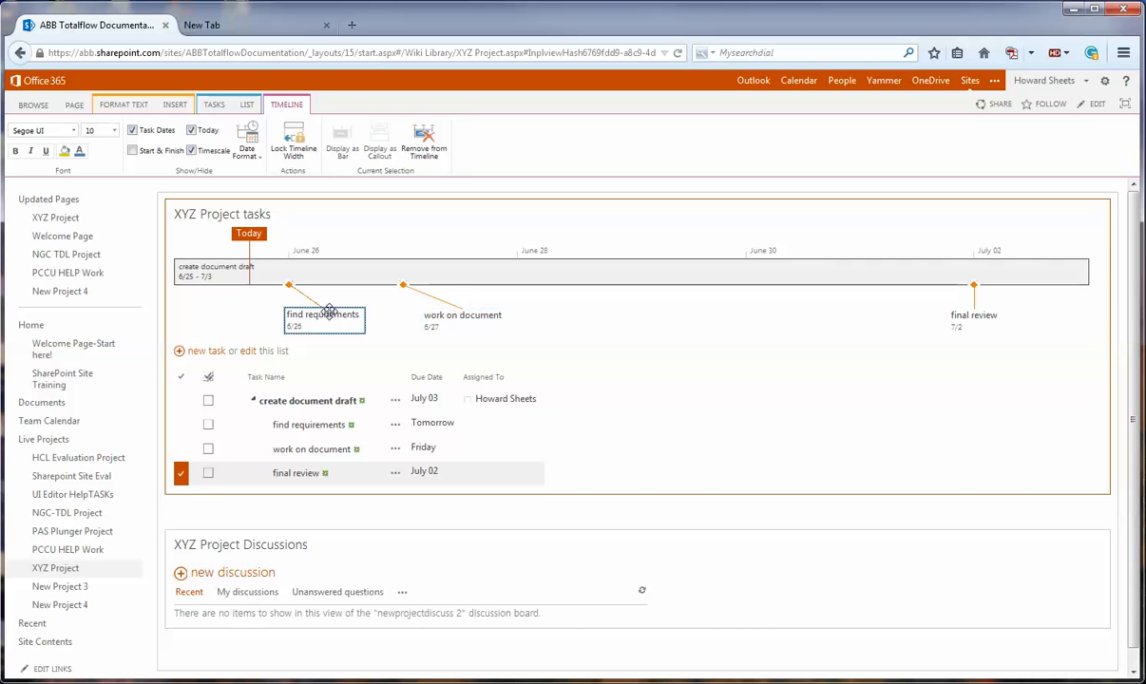
{"action": "left_click_drag", "start_coordinate": [481, 326], "coordinate": [478, 206]}
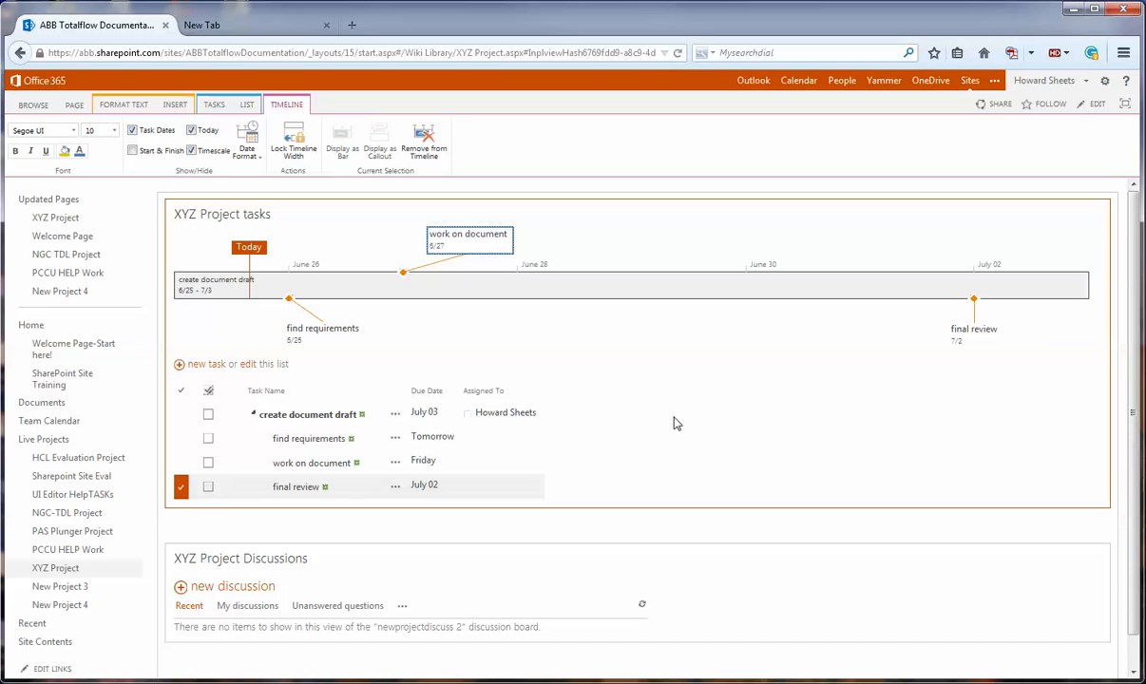
- Mark the "work on document" sub-task as completed and permanently delete it from the task list
{"action": "scroll", "coordinate": [673, 423], "scroll_direction": "down", "scroll_amount": 1}
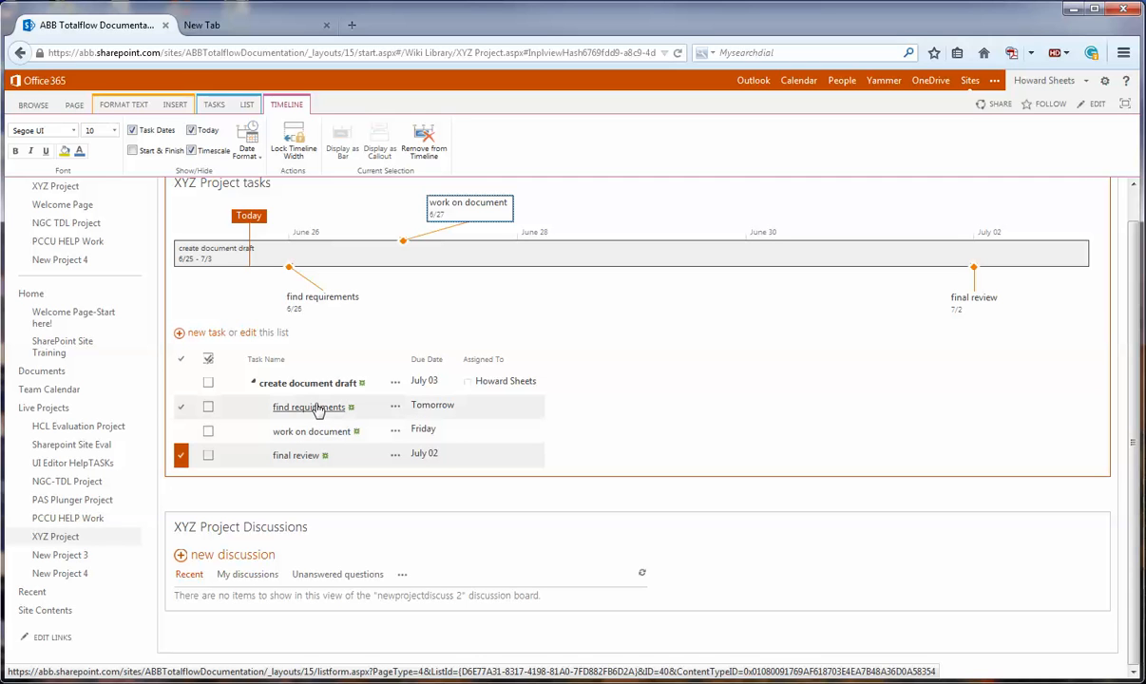
{"action": "left_click", "coordinate": [208, 434]}
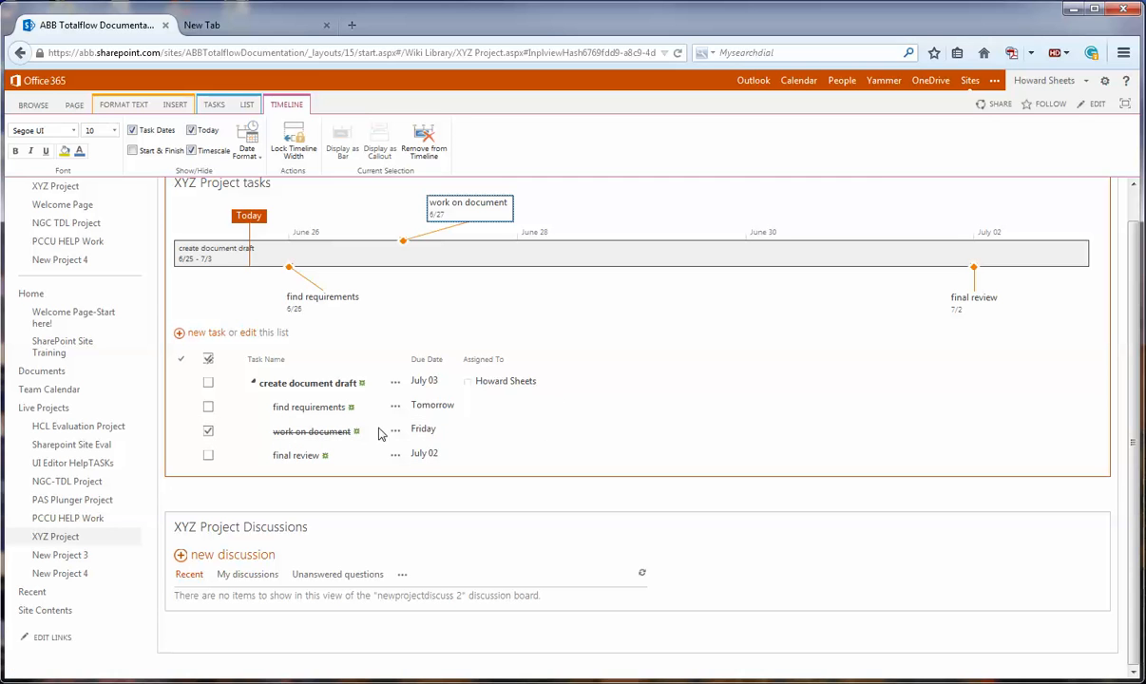
{"action": "left_click", "coordinate": [180, 435]}
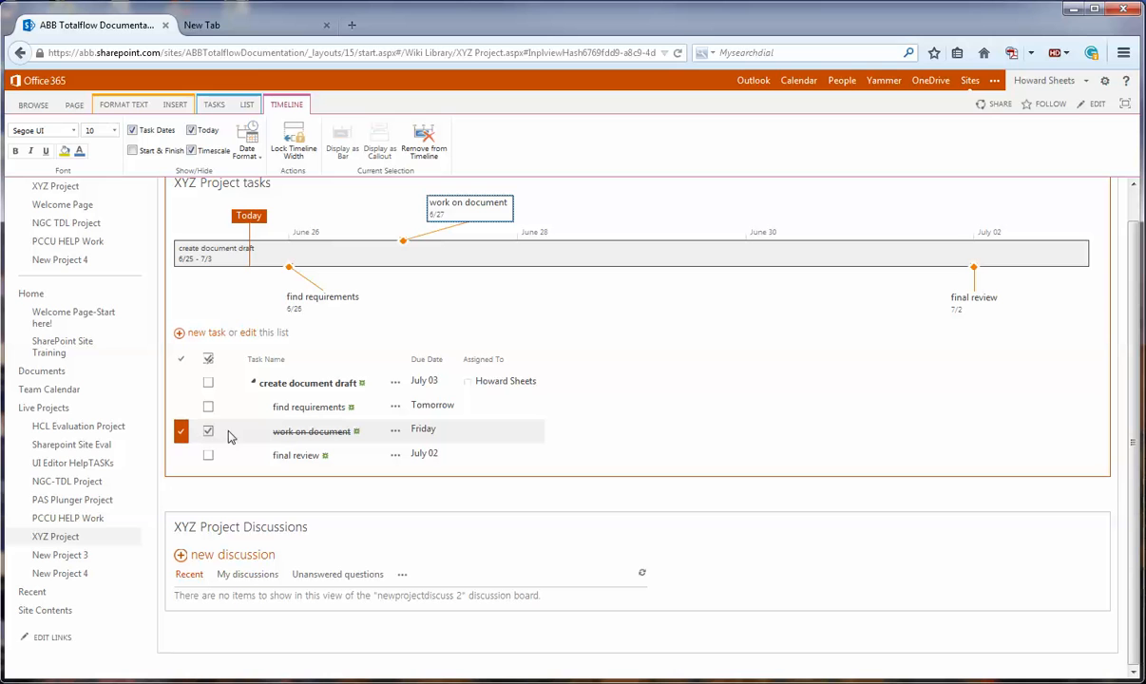
{"action": "left_click", "coordinate": [214, 105]}
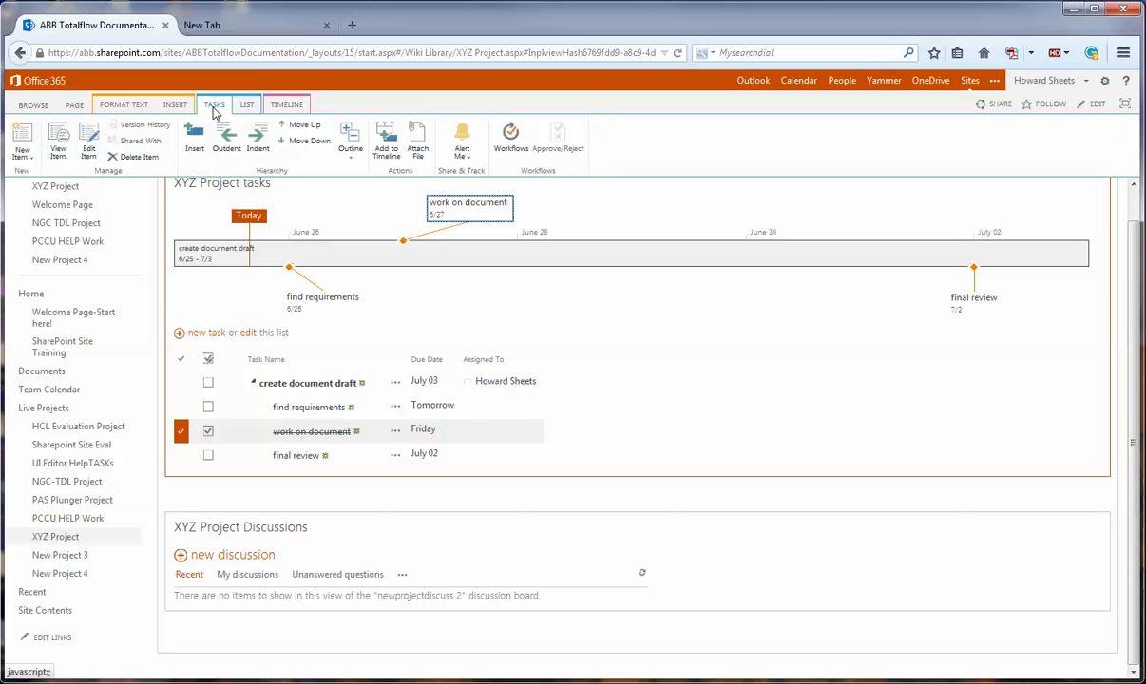
{"action": "left_click", "coordinate": [133, 157]}
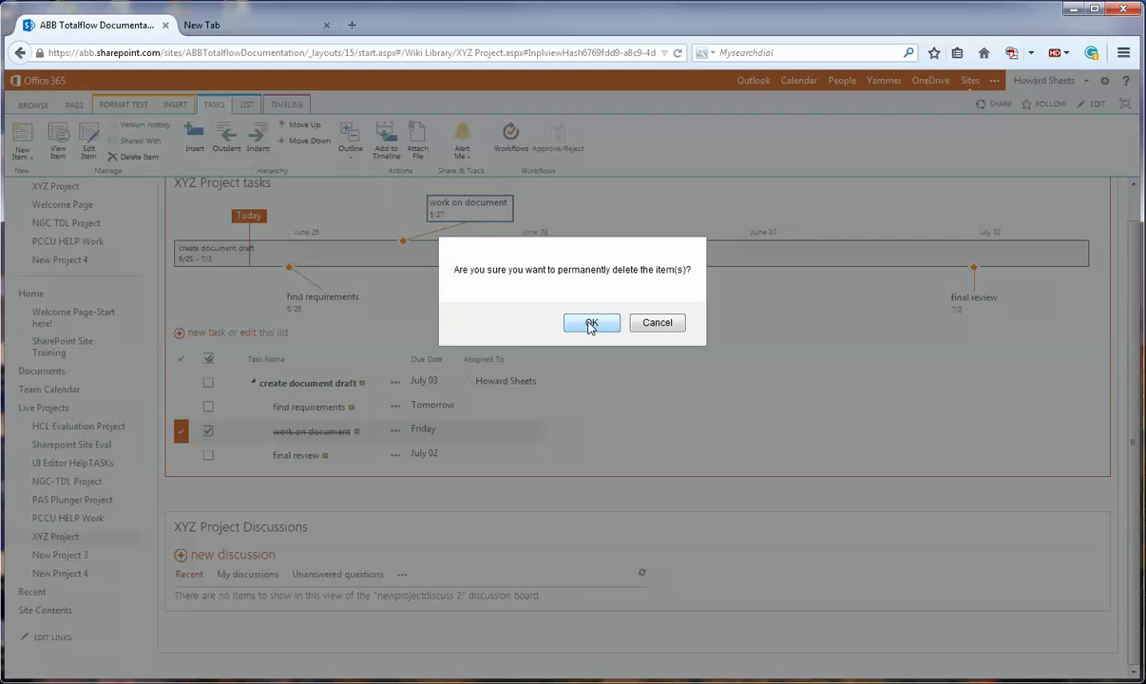
{"action": "left_click", "coordinate": [591, 324]}
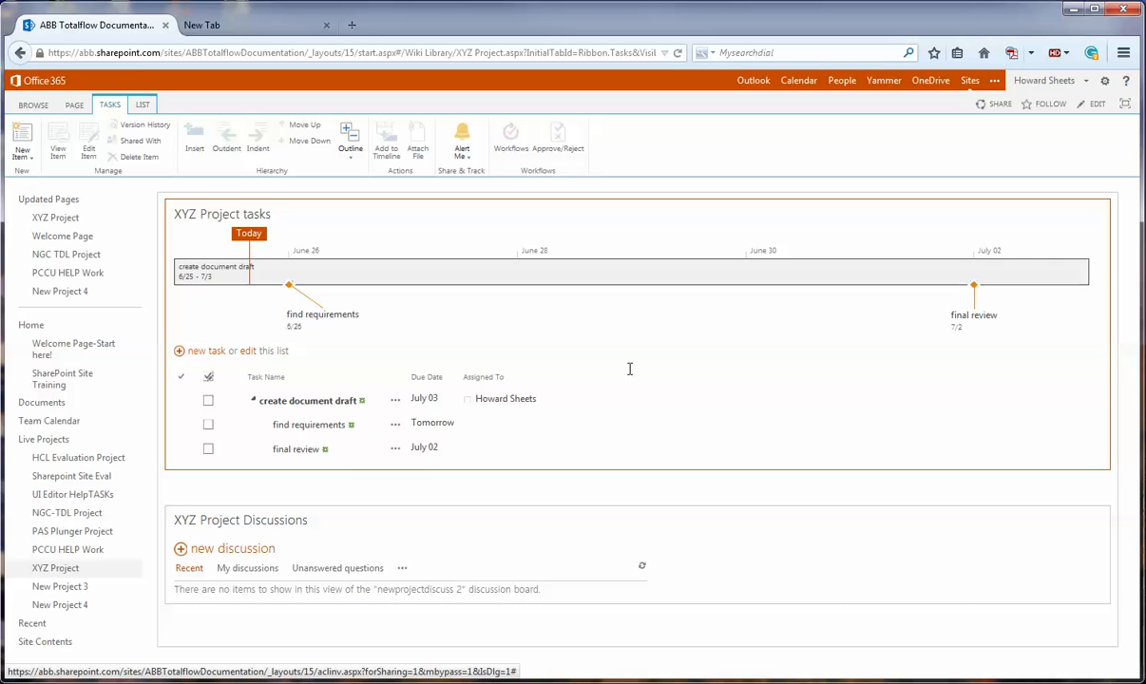
- Draft a site-sharing invitation to a colleague with the message "welcome to the project!" and discard it without sending
{"action": "left_click", "coordinate": [996, 107]}
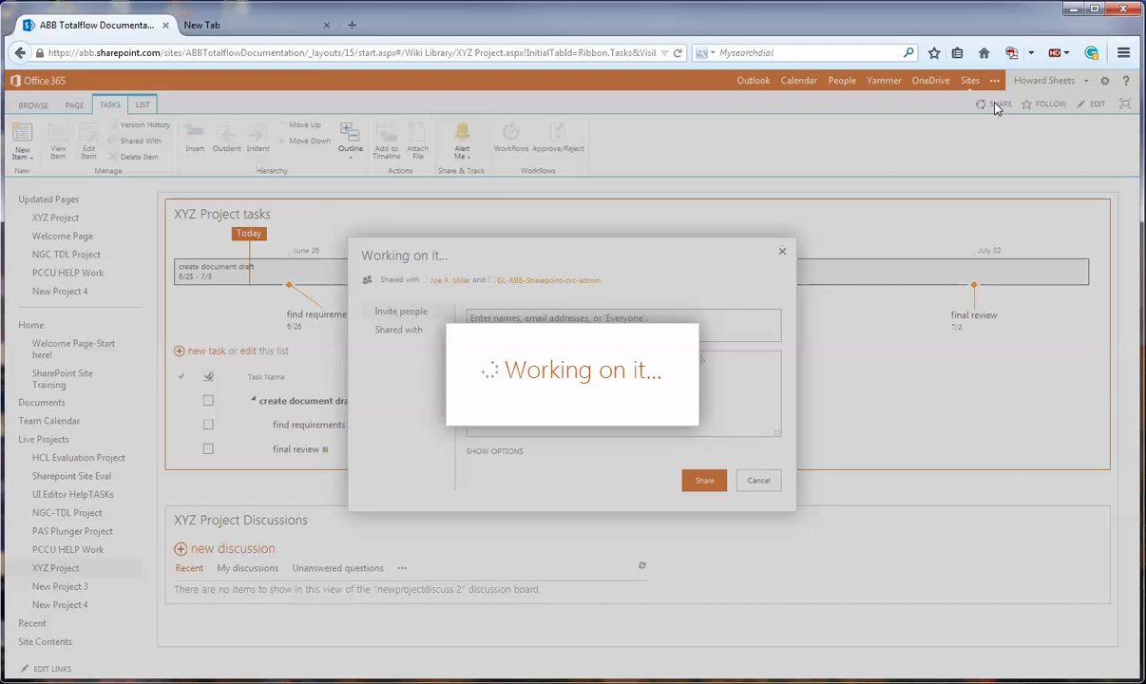
{"action": "left_click", "coordinate": [492, 319]}
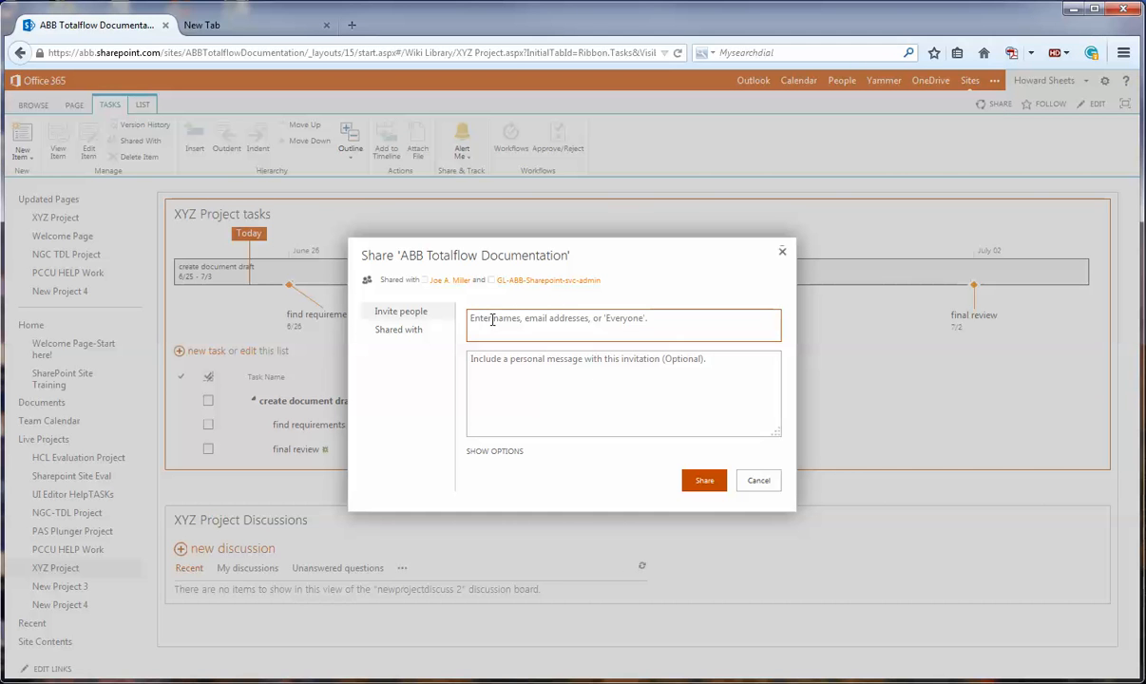
{"action": "type", "text": "joe"}
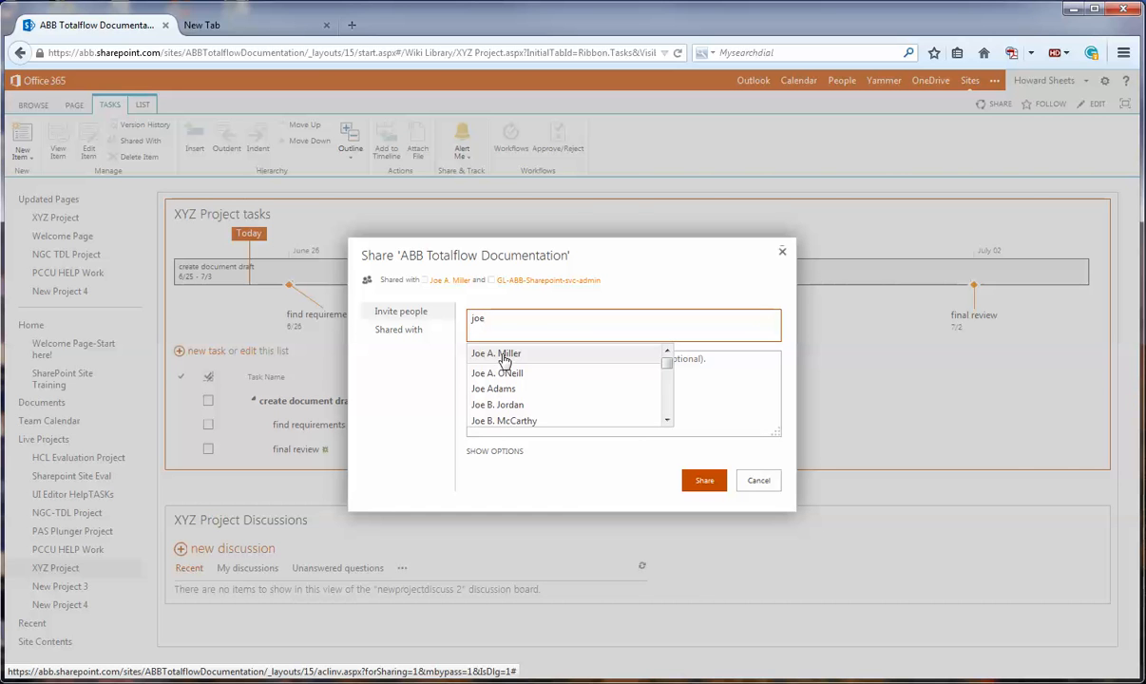
{"action": "left_click", "coordinate": [504, 356]}
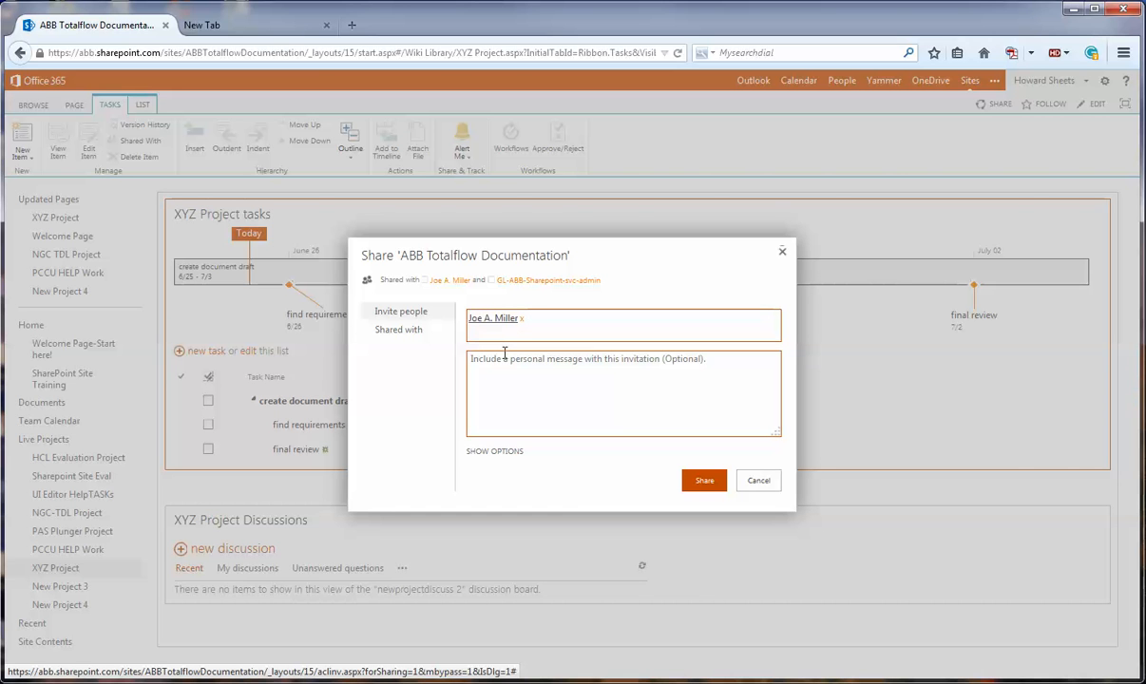
{"action": "left_click", "coordinate": [495, 362]}
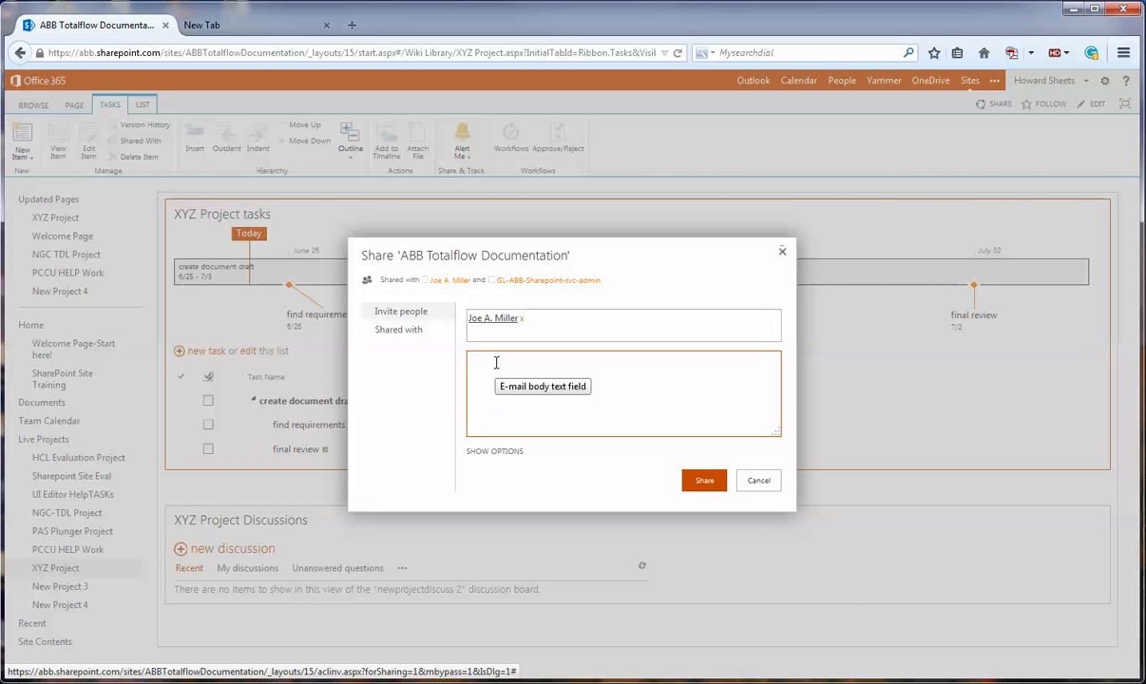
{"action": "type", "text": "welcome"}
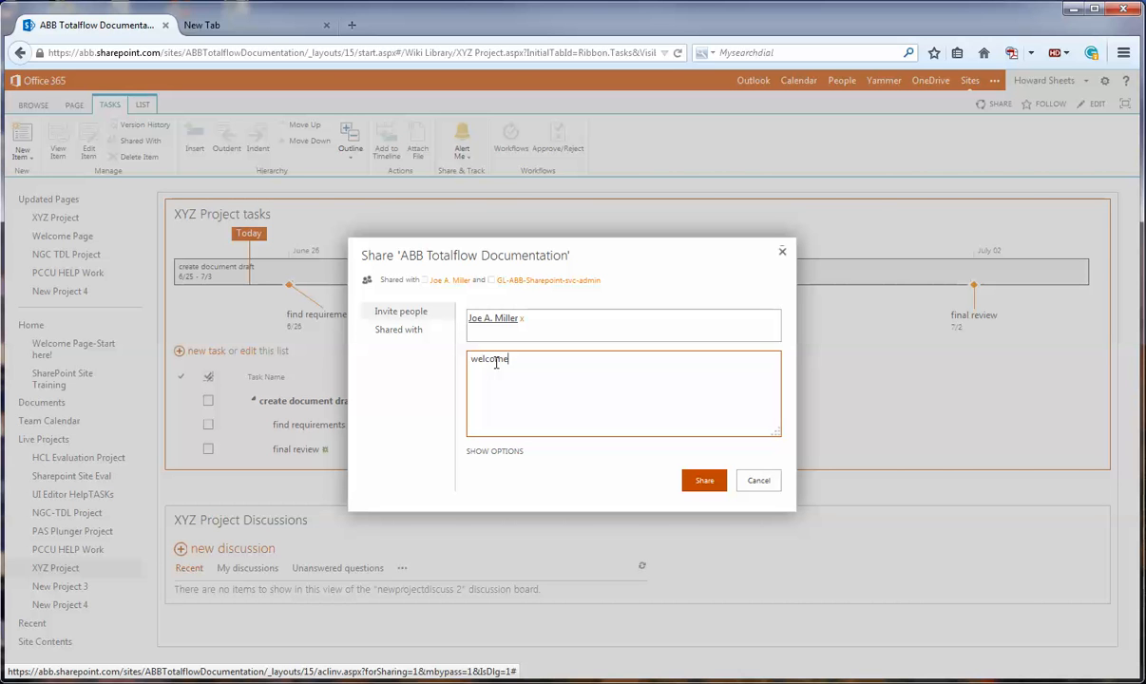
{"action": "type", "text": " to the project!"}
{"action": "double_click", "coordinate": [494, 361]}
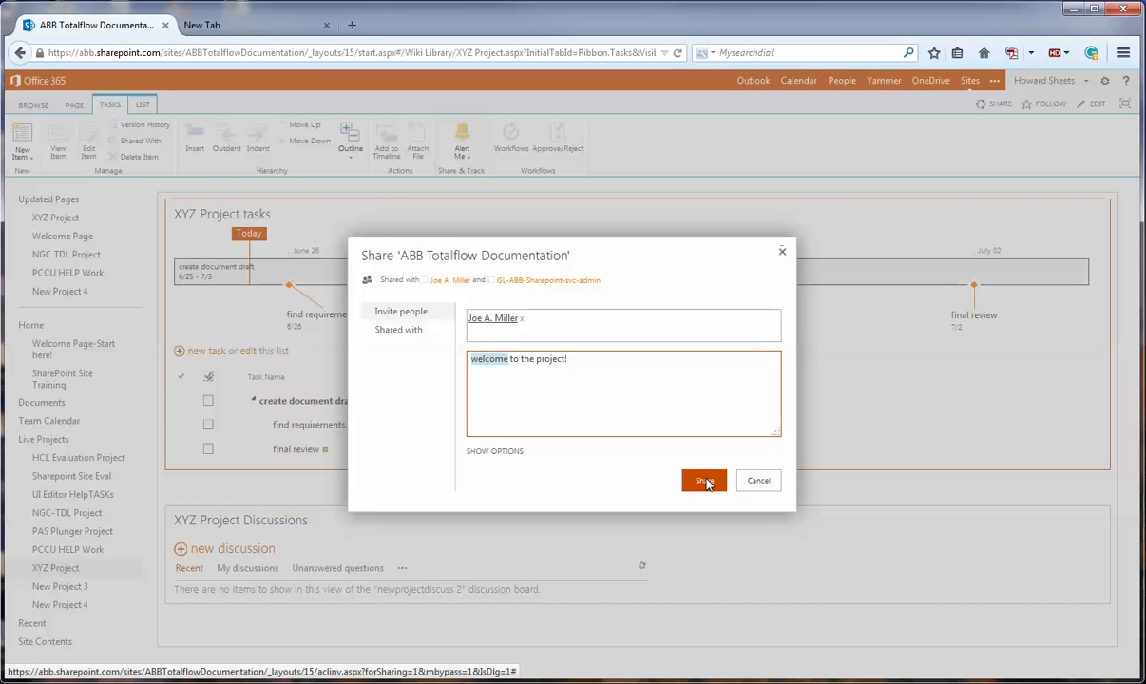
{"action": "left_click", "coordinate": [758, 482]}
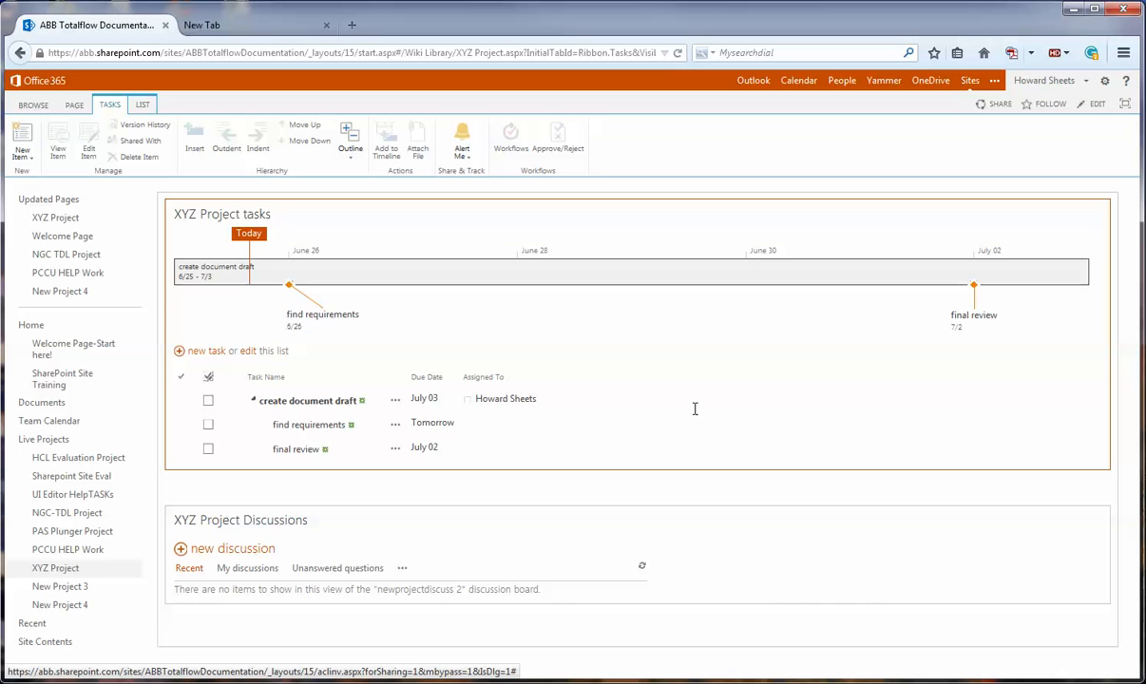